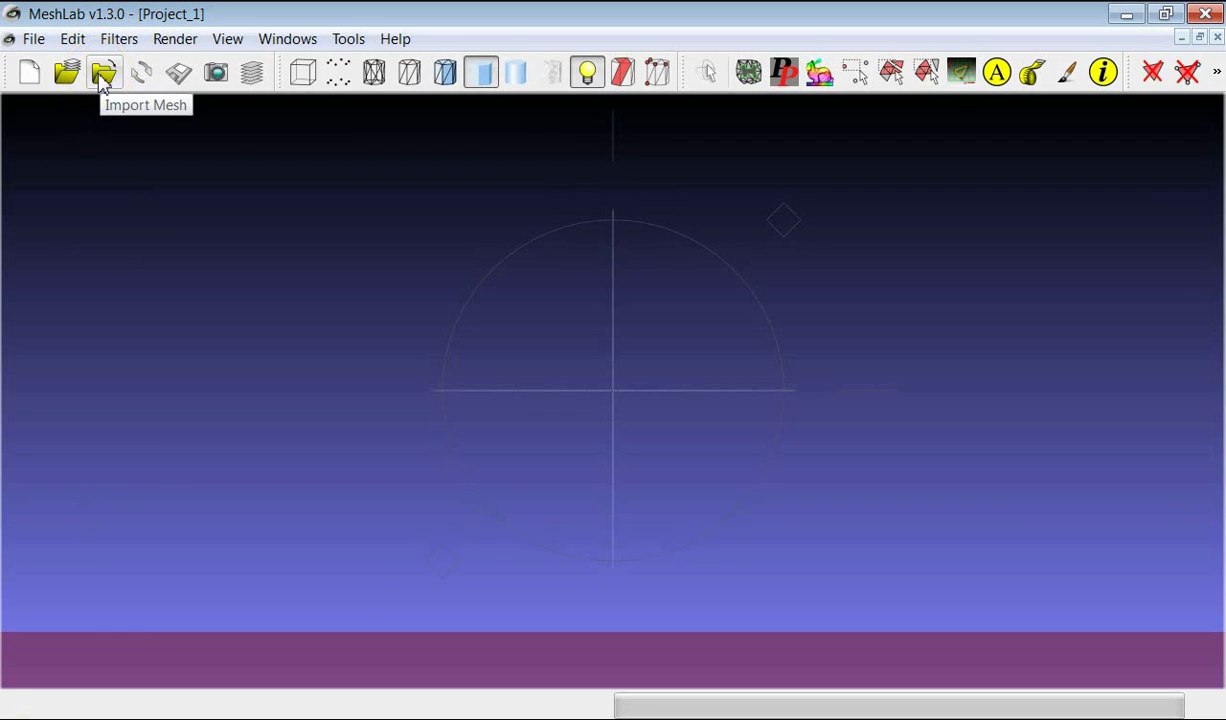
- Import Laurana50k.ply from MeshLab's samples folder into the viewport
left_click(103, 74)
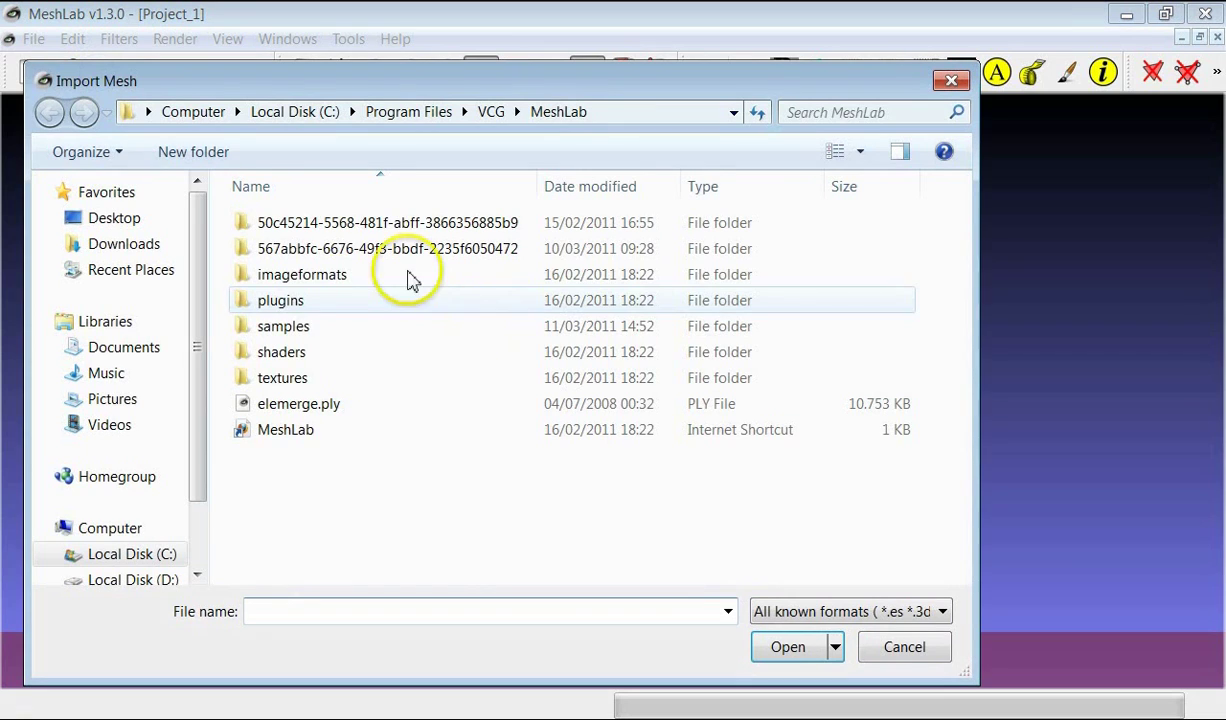
double_click(293, 326)
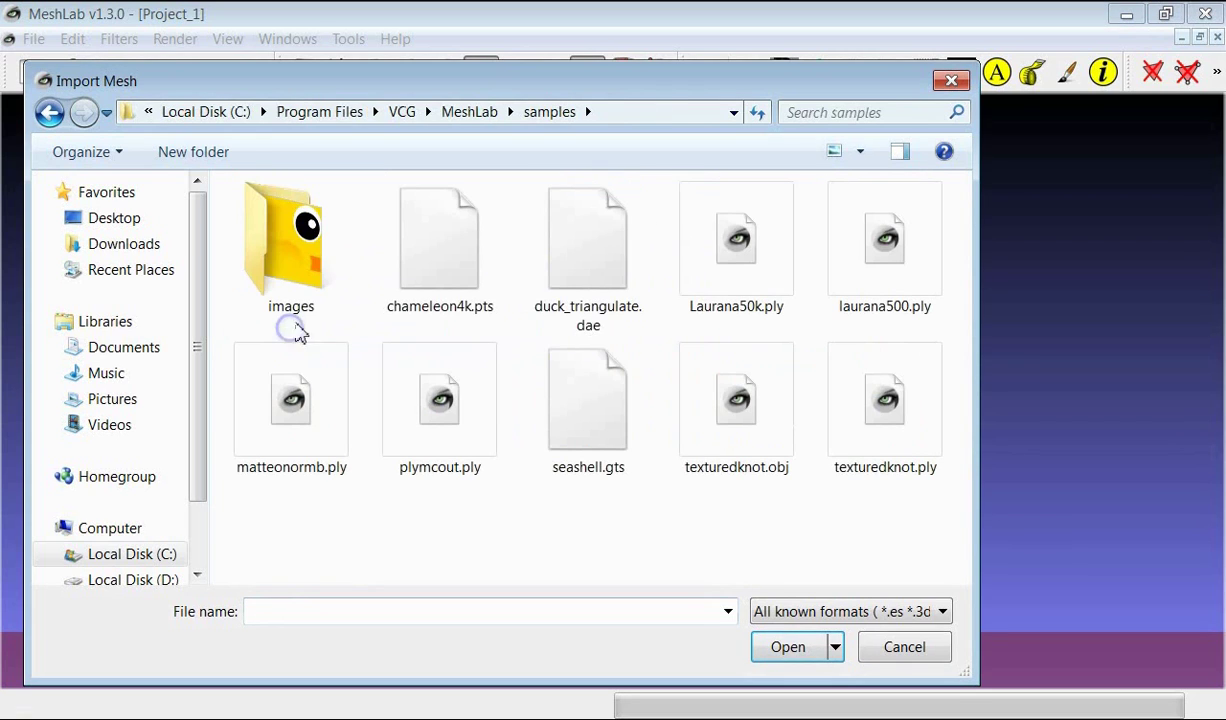
left_click(729, 258)
double_click(729, 258)
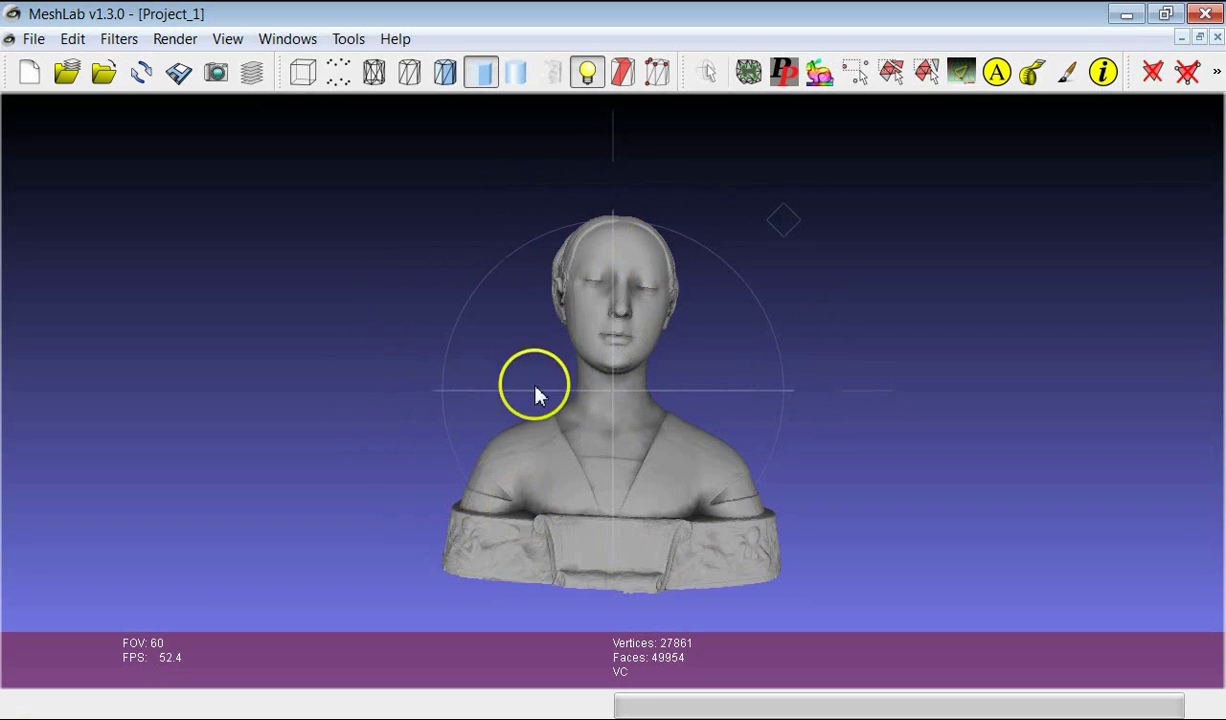
- Rotate the bust left, tilt it forward, show its left profile, then turn its head right
left_click_drag(590, 404, 650, 398)
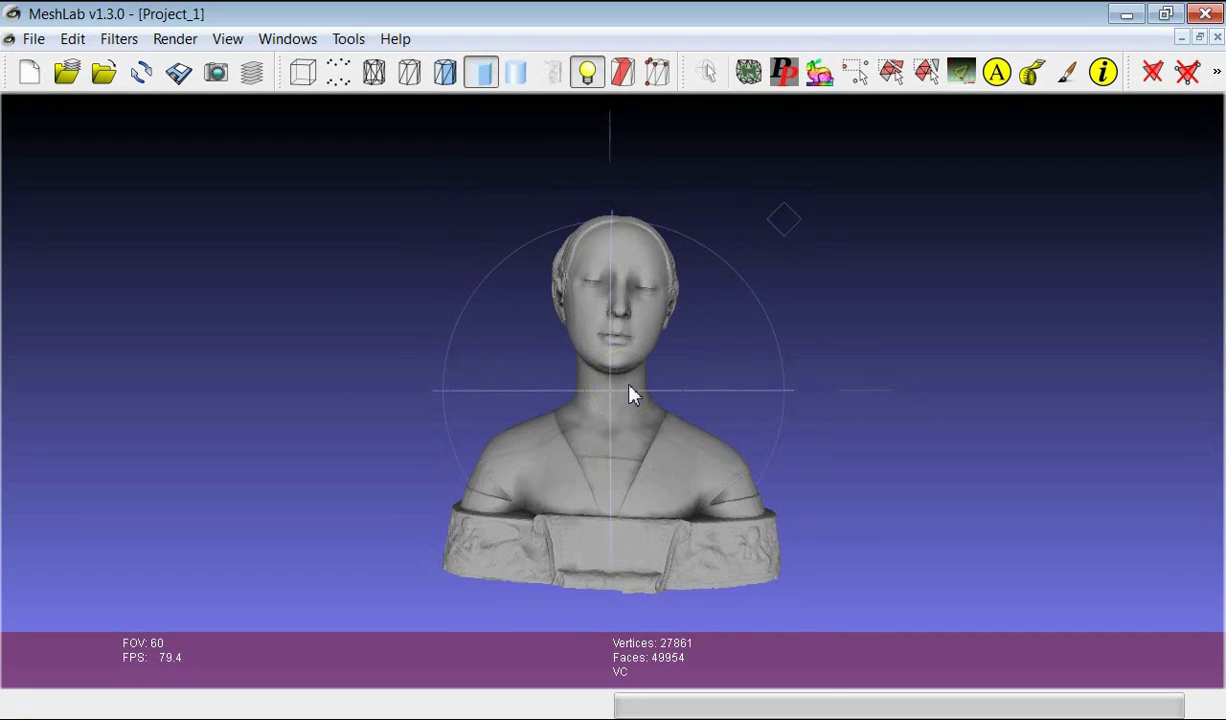
left_click_drag(629, 391, 603, 443)
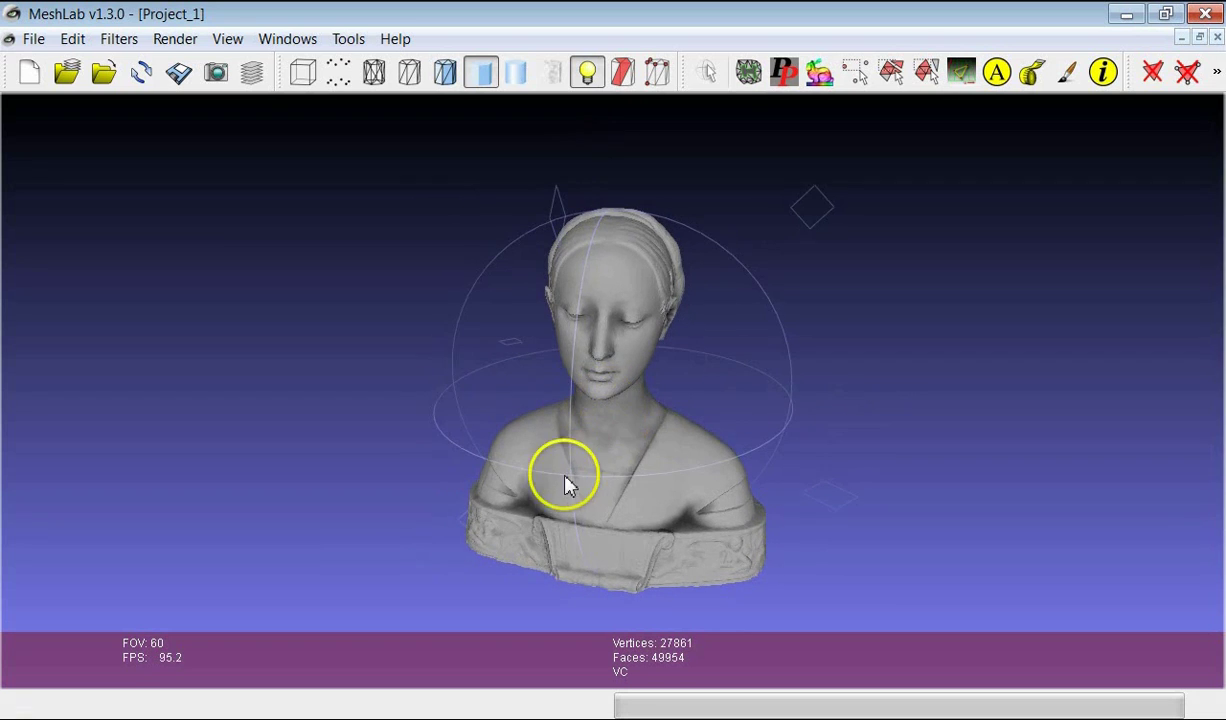
left_click_drag(565, 484, 612, 452)
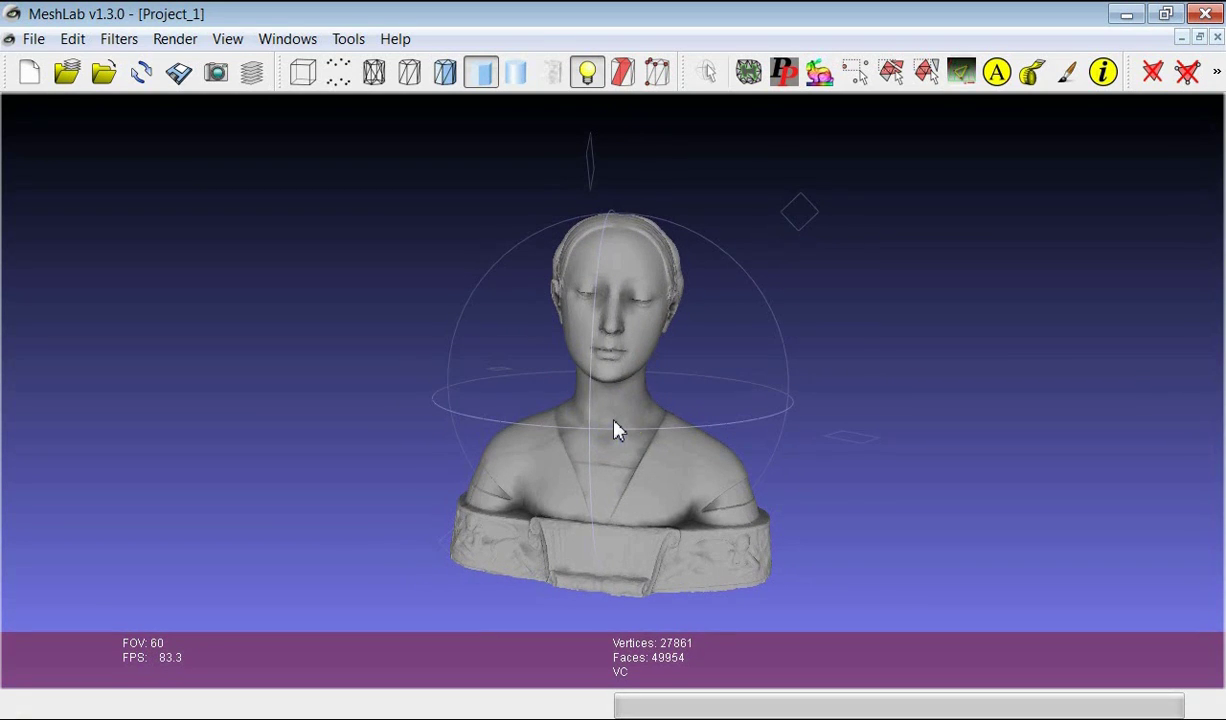
left_click_drag(593, 432, 636, 440)
left_click(773, 220)
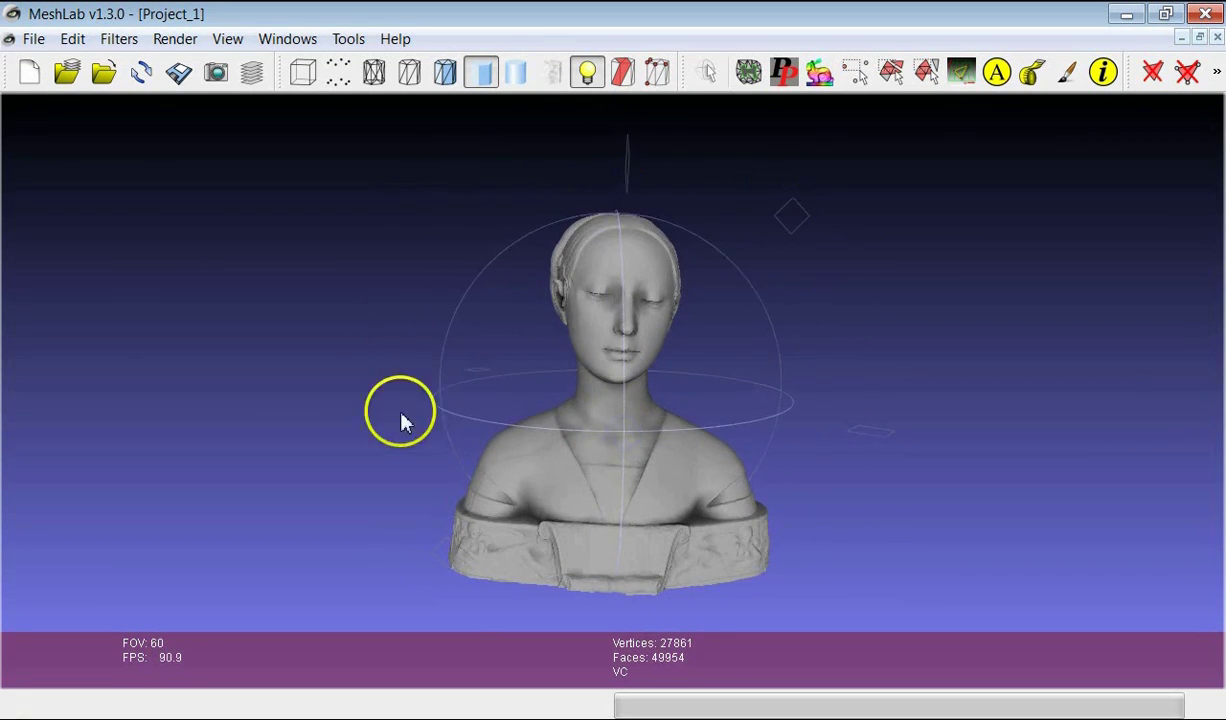
left_click_drag(612, 580, 740, 395)
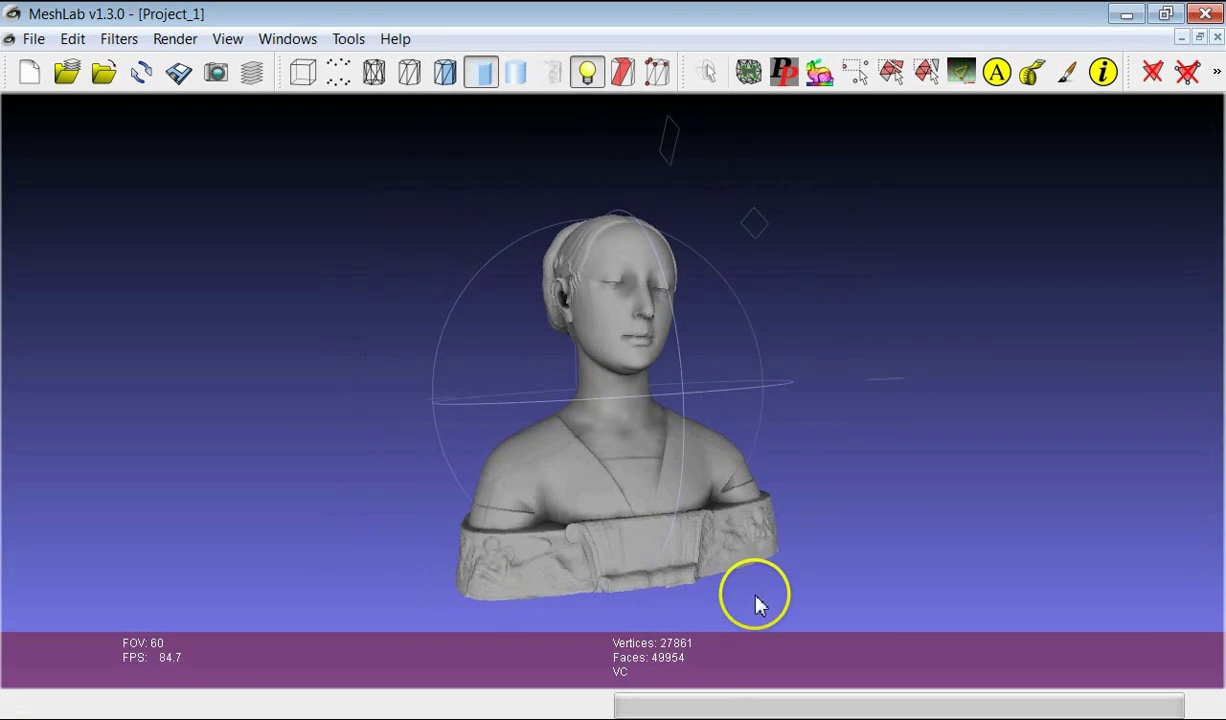
- Turn the bust through left three-quarter views and back to an upright, nearly frontal pose
left_click_drag(420, 440, 737, 424)
left_click_drag(838, 423, 630, 457)
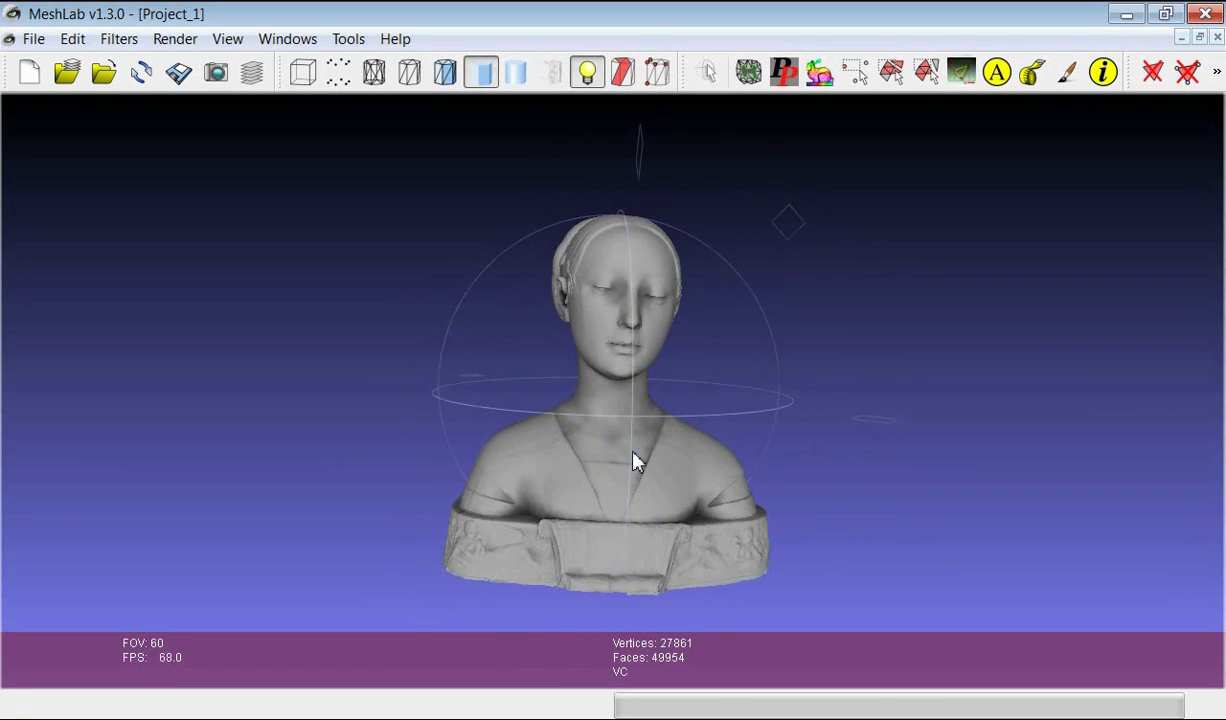
left_click(642, 442)
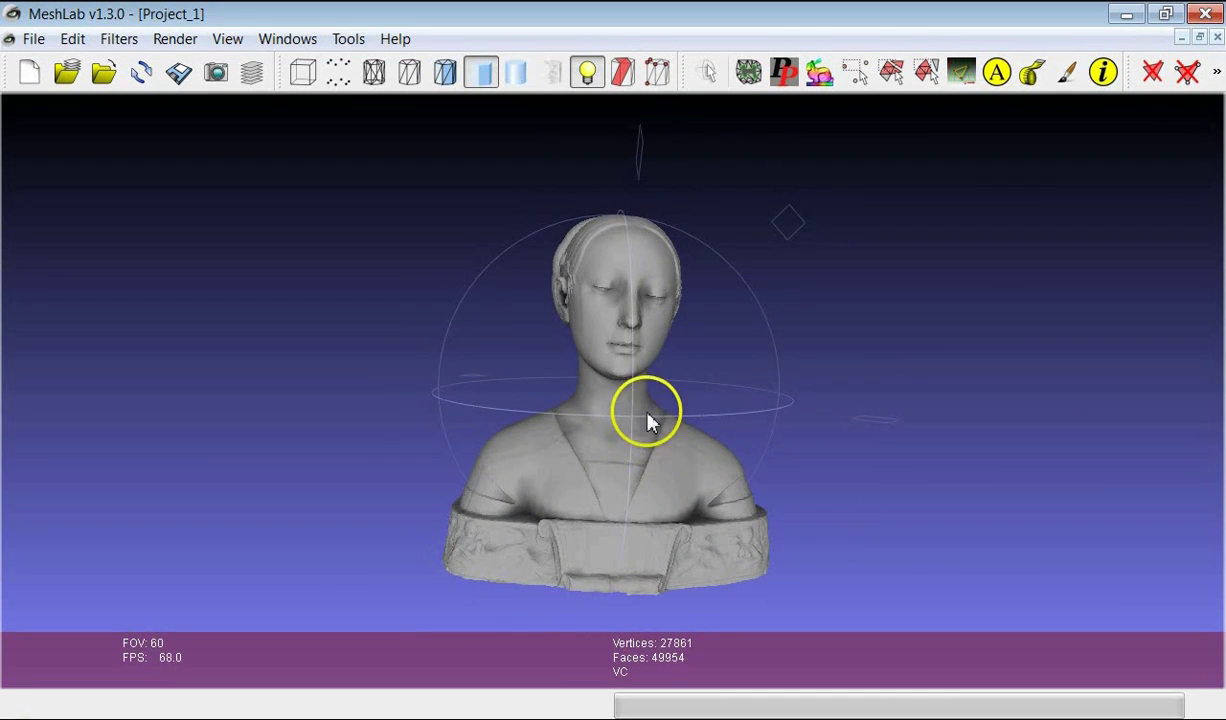
mouse_move(662, 405)
left_mouse_down()
mouse_move(493, 495)
mouse_move(470, 460)
mouse_move(602, 501)
mouse_move(753, 424)
mouse_move(717, 465)
mouse_move(788, 358)
mouse_move(525, 452)
mouse_move(591, 430)
mouse_move(397, 413)
mouse_move(388, 284)
mouse_move(744, 534)
mouse_move(627, 465)
mouse_move(812, 372)
mouse_move(570, 382)
mouse_move(636, 471)
mouse_move(651, 405)
mouse_move(660, 447)
mouse_move(648, 410)
left_mouse_up()
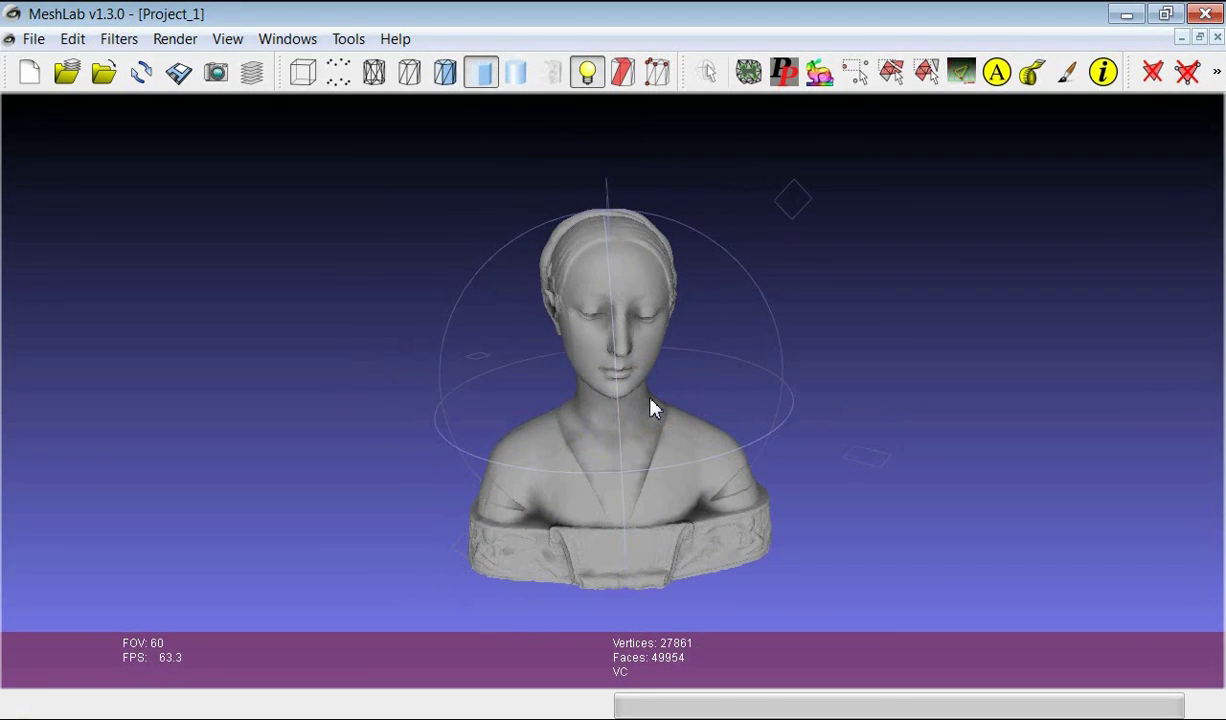
left_click_drag(651, 407, 455, 446)
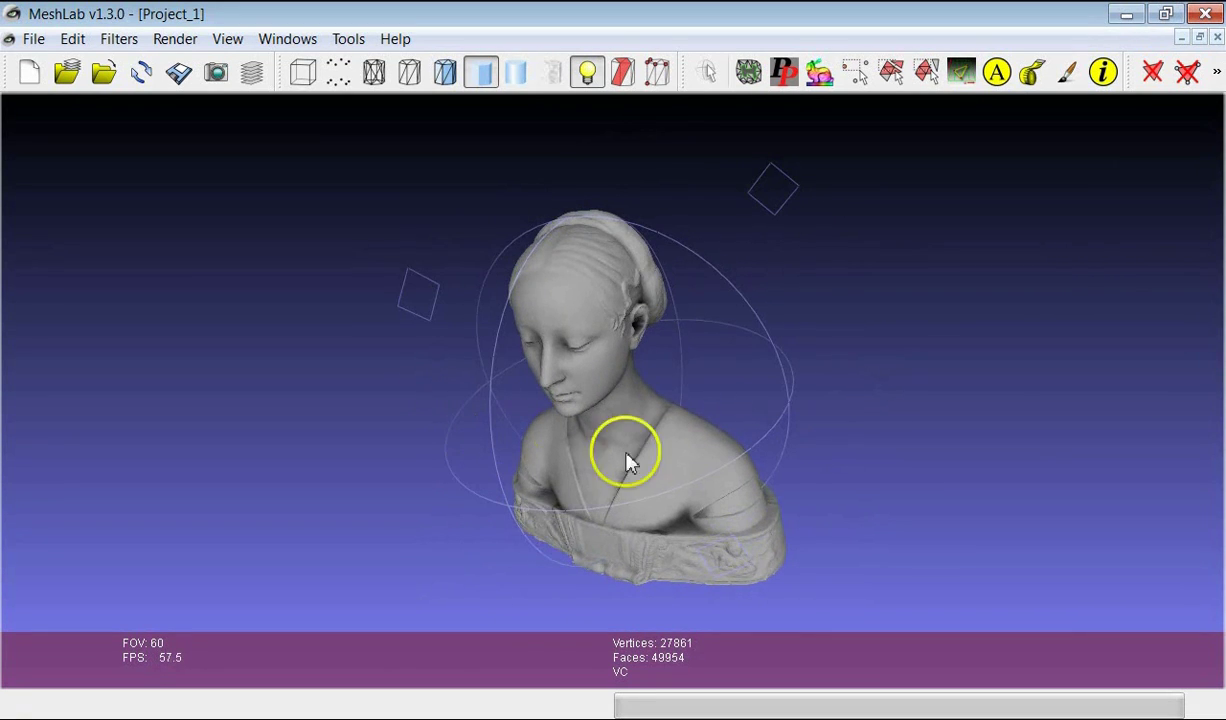
left_click_drag(628, 462, 686, 410)
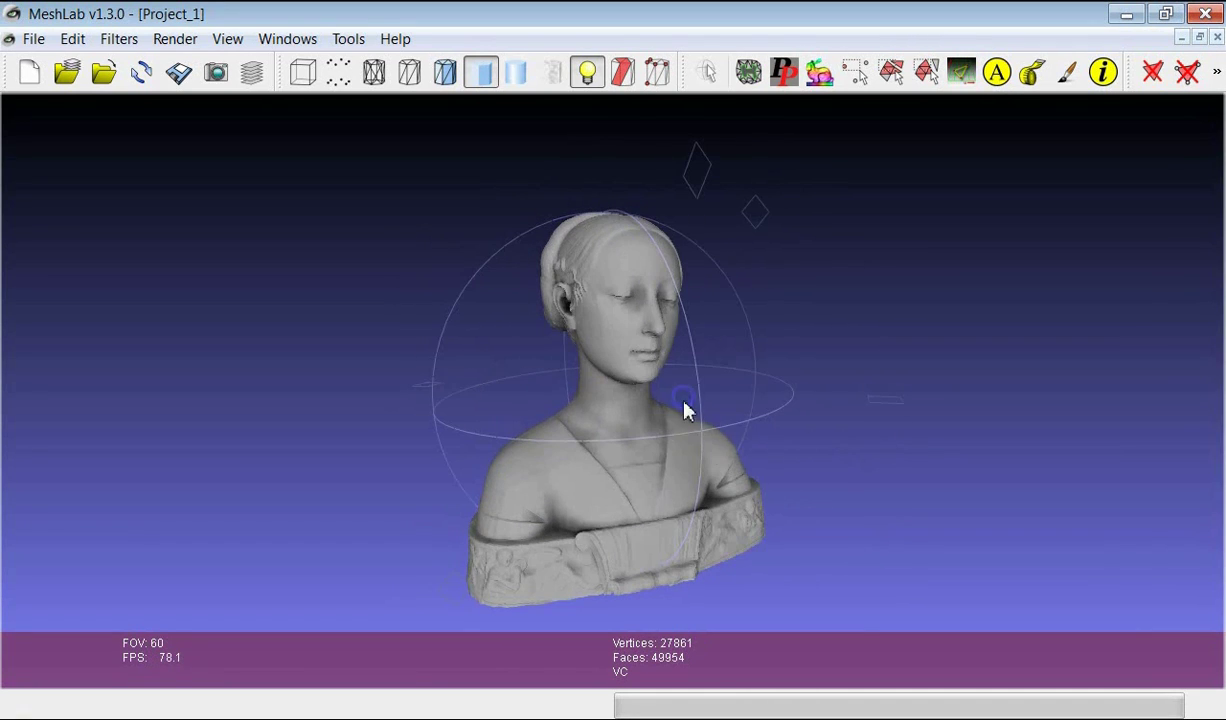
left_click(717, 465)
- Rotate the bust upright and frontal, pan it left and up, then tilt its head down
left_click_drag(710, 490, 610, 482)
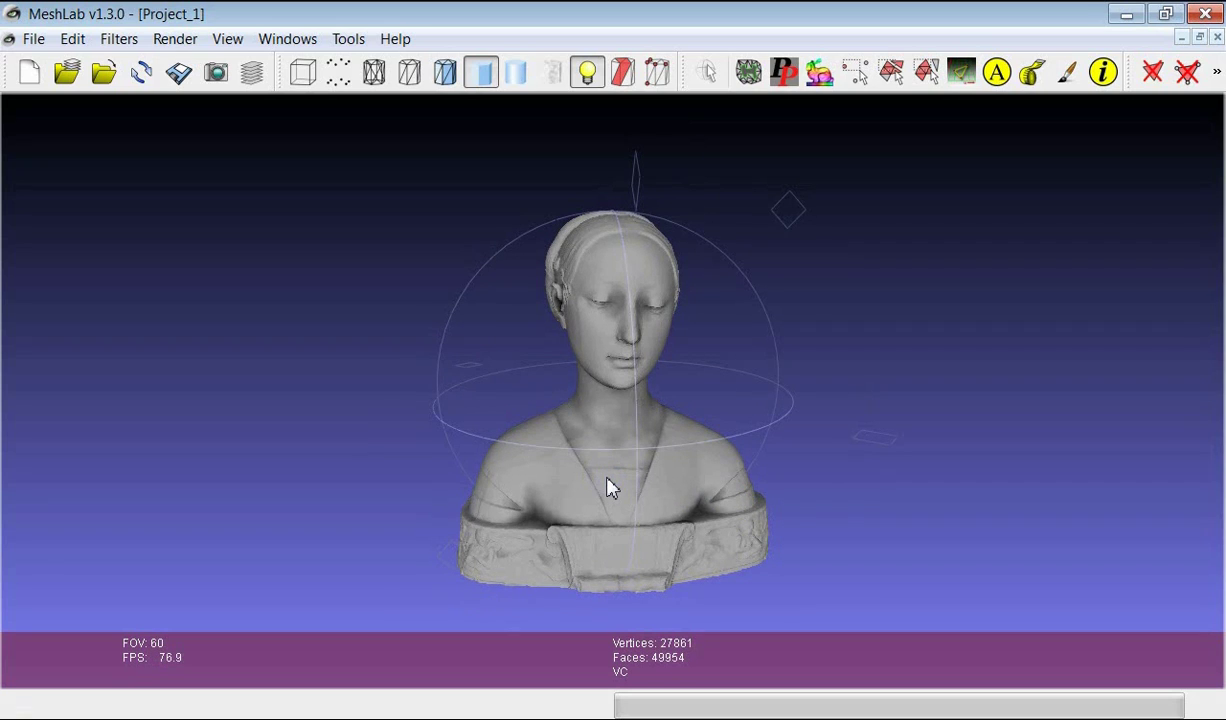
left_click(593, 415)
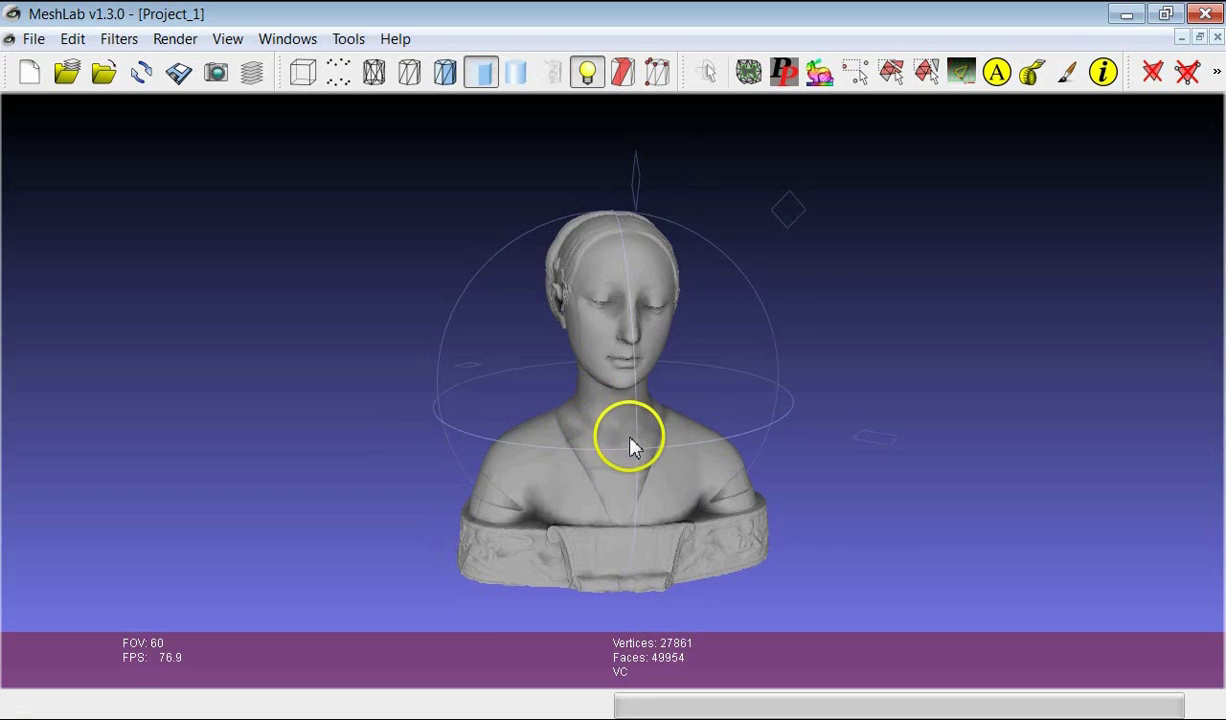
mouse_move(633, 439)
middle_mouse_down()
mouse_move(586, 400)
mouse_move(482, 367)
mouse_move(285, 345)
mouse_move(301, 416)
mouse_move(482, 465)
mouse_move(632, 482)
mouse_move(842, 484)
mouse_move(979, 446)
mouse_move(1040, 391)
mouse_move(908, 372)
mouse_move(630, 415)
middle_mouse_up()
left_click_drag(630, 415, 668, 475)
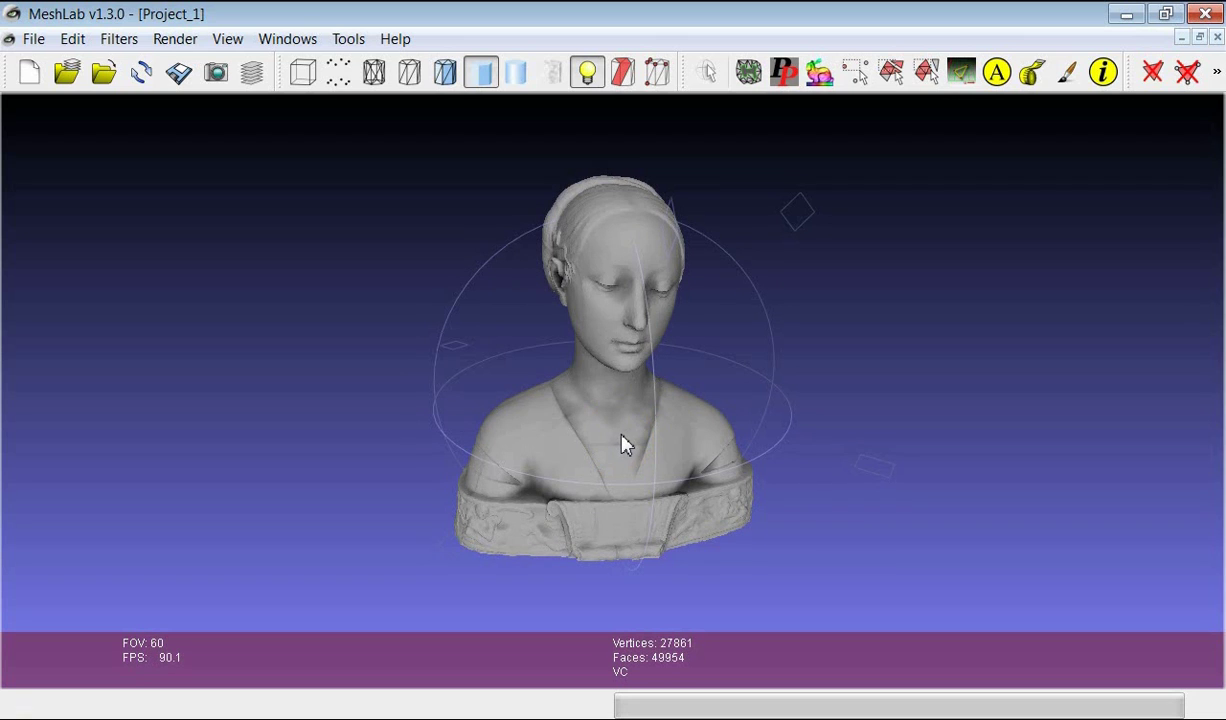
- Zoom in on the front-facing bust until it fills the view at a field of view of 60
scroll(613, 445, "down", 3)
scroll(606, 440, "up", 6)
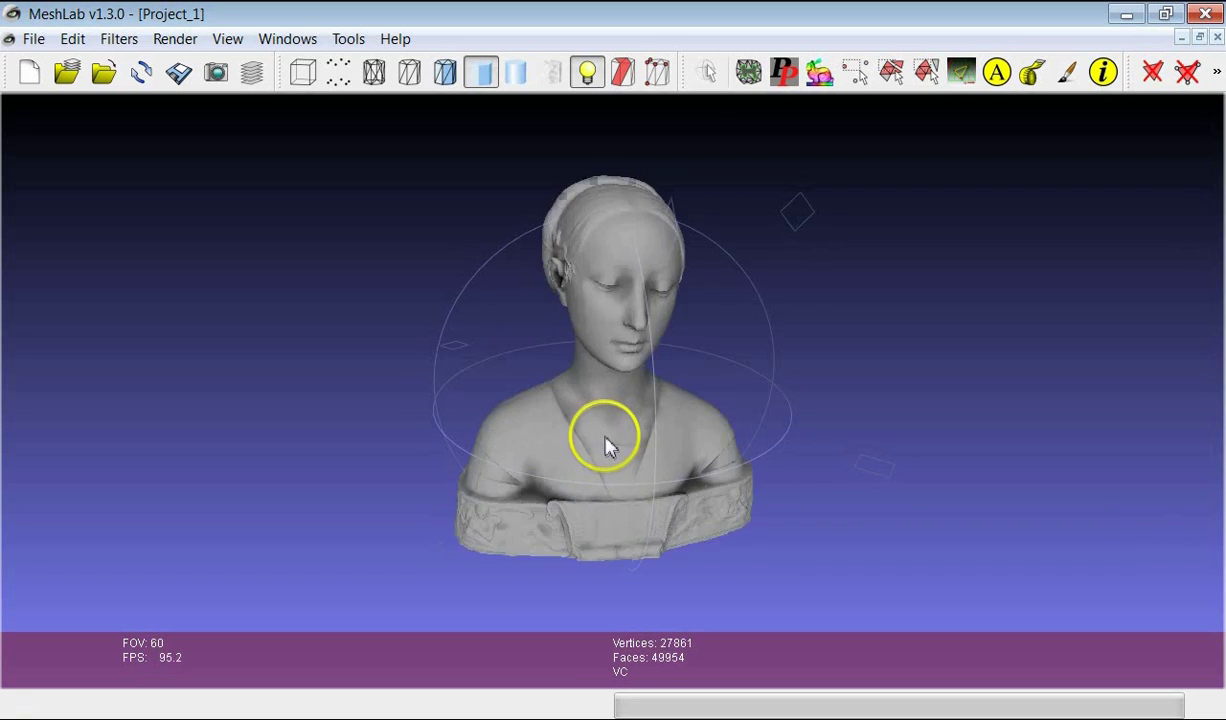
scroll(607, 445, "up", 2)
scroll(610, 455, "down", 6)
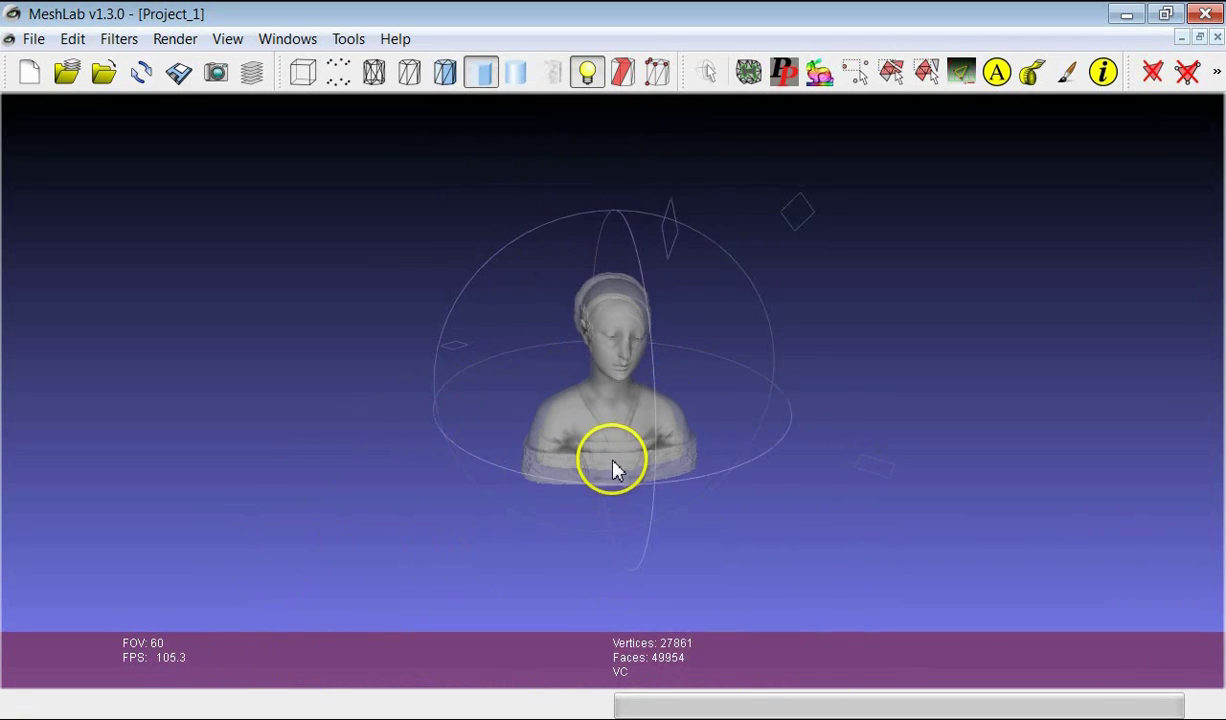
scroll(607, 416, "up", 5)
scroll(605, 430, "down", 4)
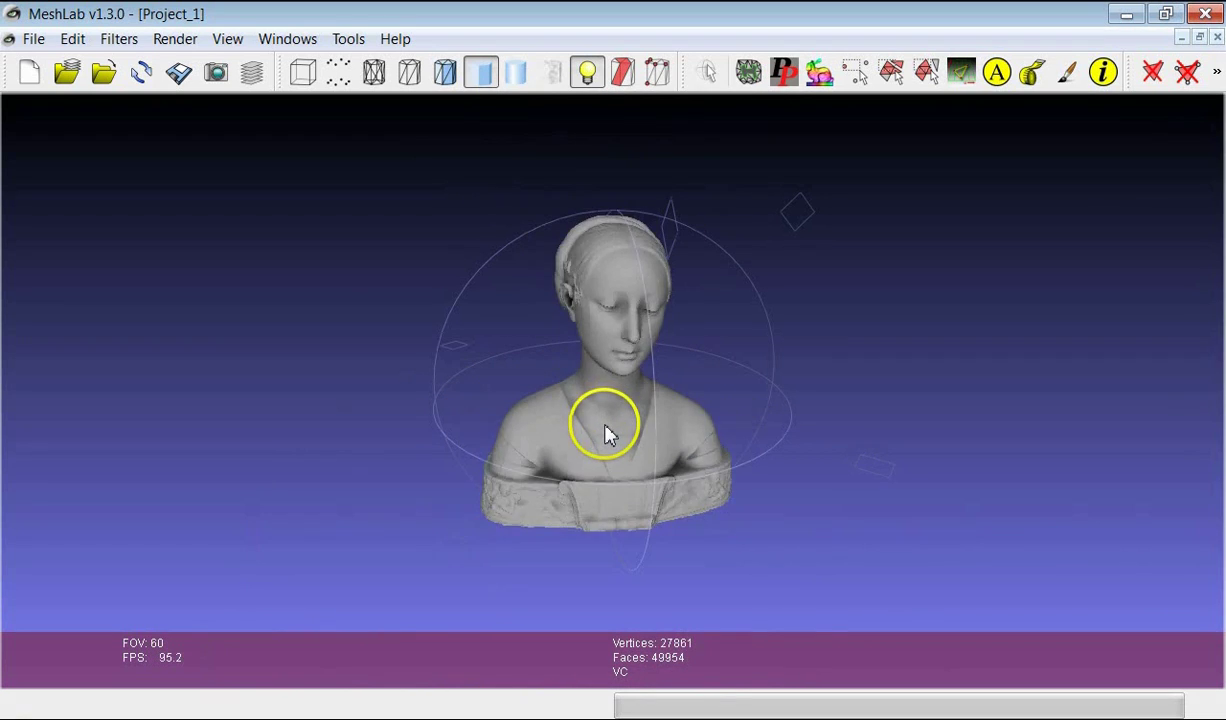
scroll(607, 433, "up", 2)
scroll(607, 433, "down", 2)
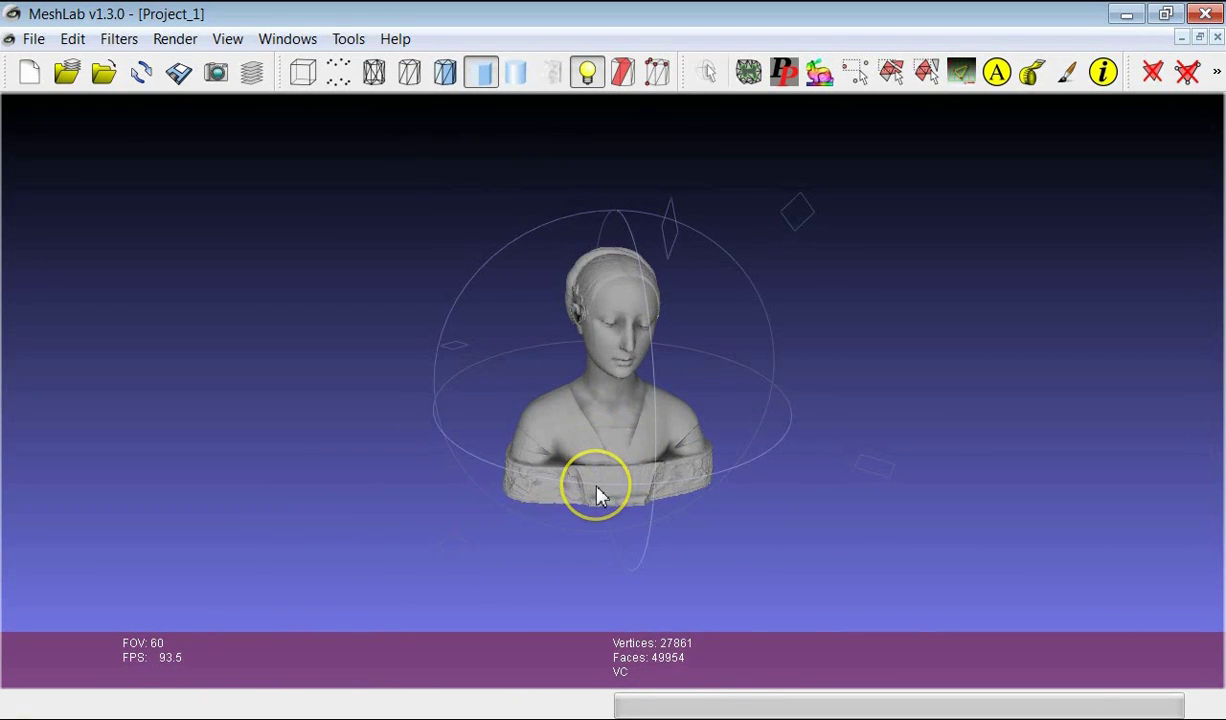
mouse_move(597, 493)
left_mouse_down("shift")
mouse_move(603, 635)
mouse_move(613, 490)
mouse_move(640, 495)
mouse_move(654, 534)
mouse_move(599, 348)
mouse_move(624, 545)
mouse_move(640, 493)
left_mouse_up("shift")
scroll(640, 493, "down", 3)
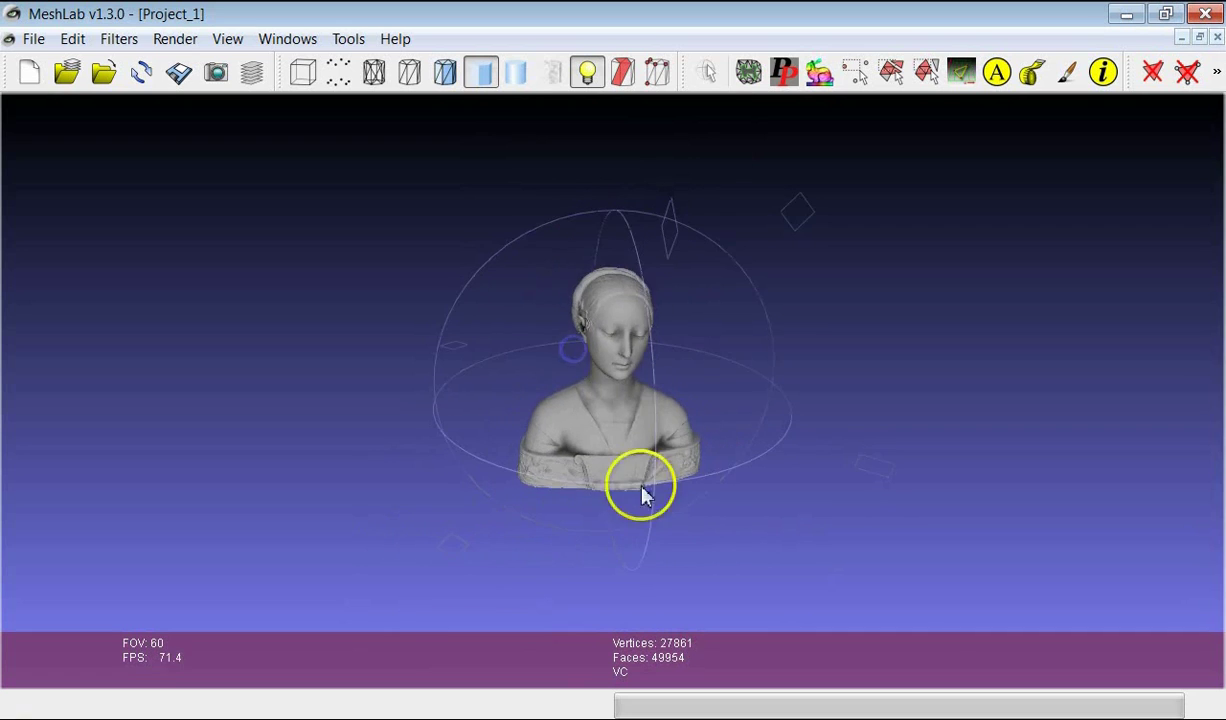
left_click_drag(614, 375, 640, 470, "shift")
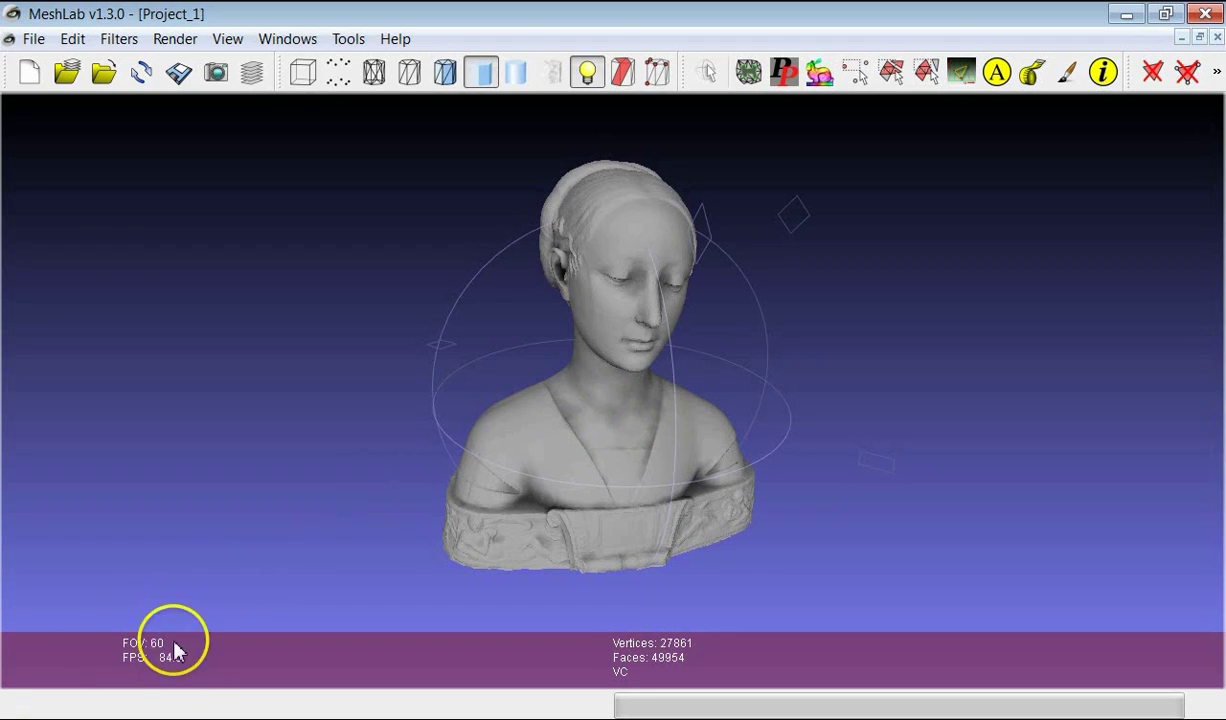
- Raise the field of view to 90, lower it to Ortho, and rotate the bust frontal
scroll(585, 398, "up", 10, "shift")
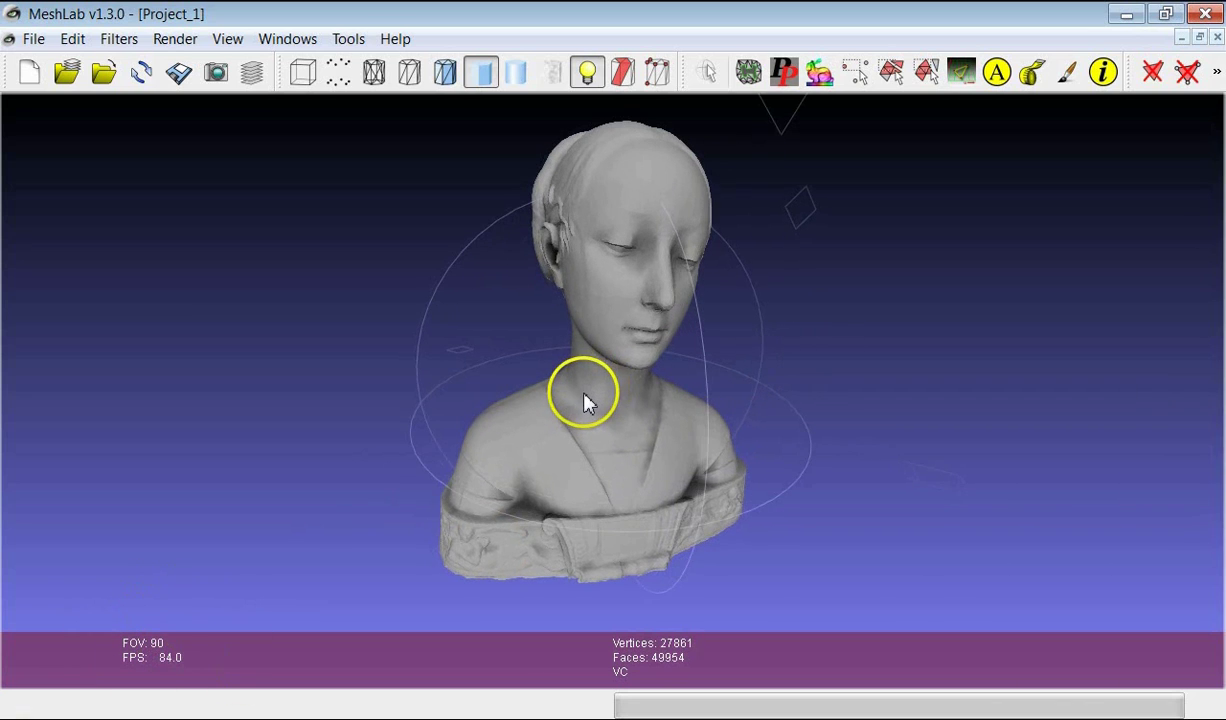
scroll(585, 400, "down", 15, "shift")
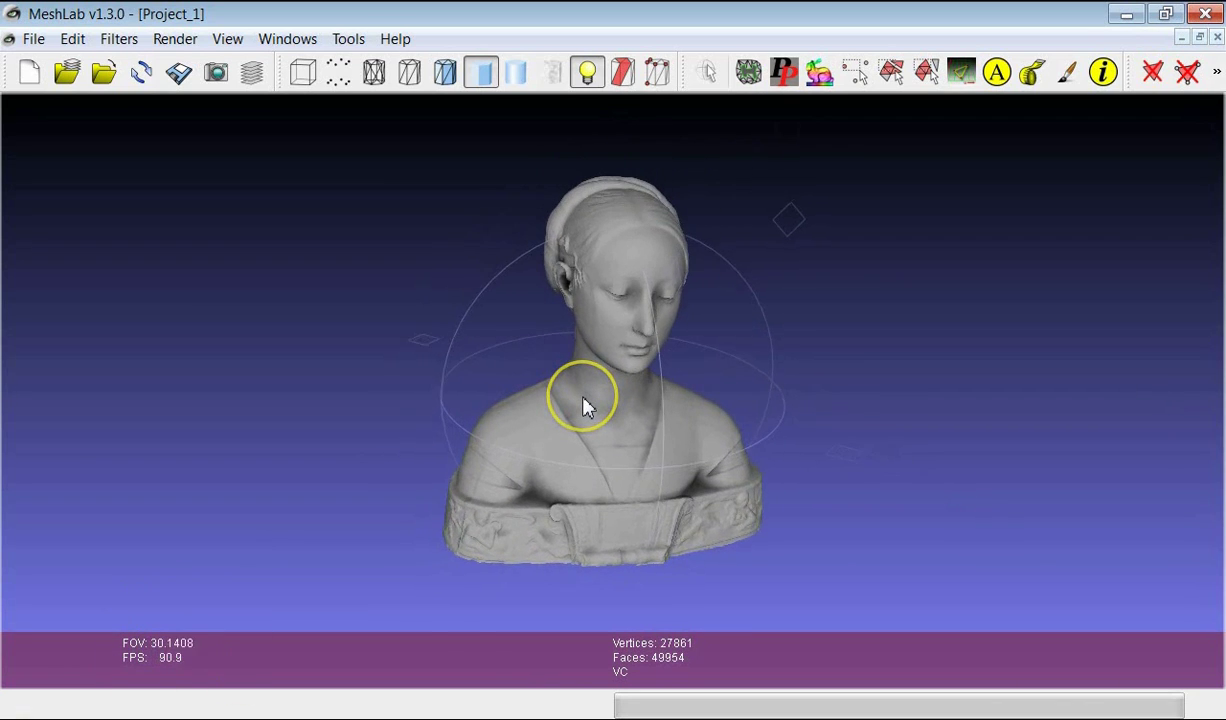
scroll(585, 405, "down", 7, "shift")
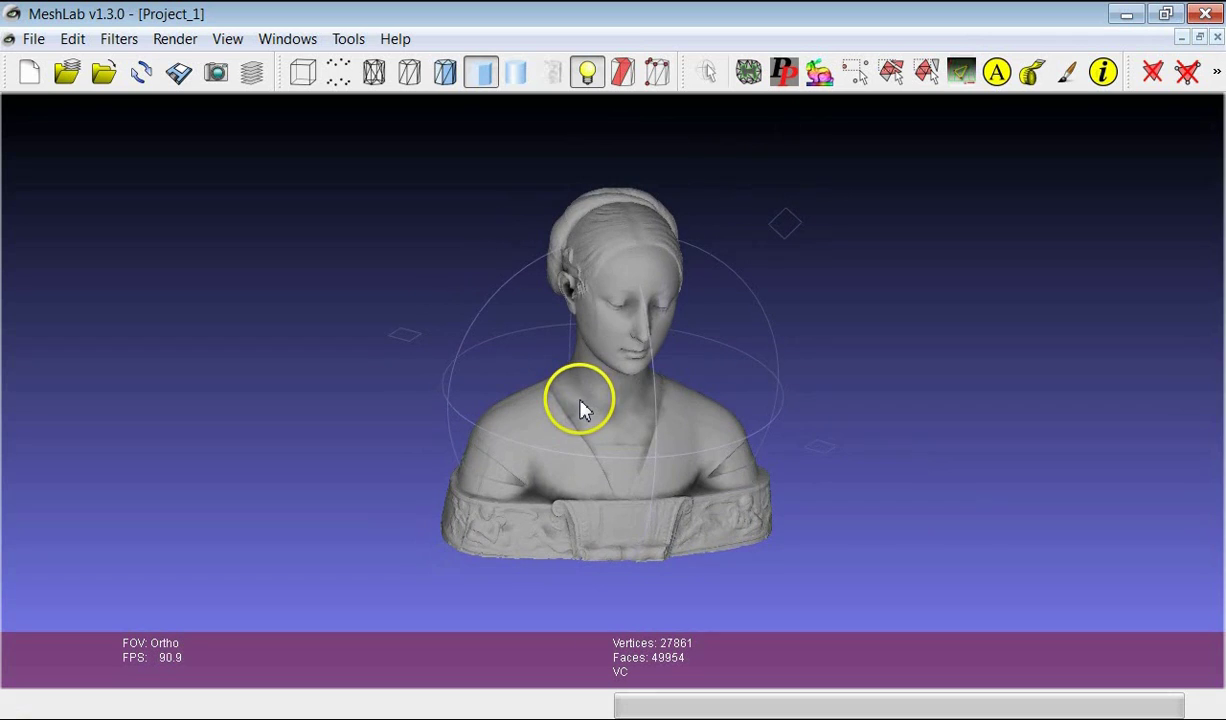
mouse_move(585, 408)
left_mouse_down()
mouse_move(602, 369)
mouse_move(564, 348)
mouse_move(739, 369)
mouse_move(638, 387)
mouse_move(577, 418)
mouse_move(640, 424)
mouse_move(714, 405)
mouse_move(597, 420)
mouse_move(703, 391)
mouse_move(654, 405)
mouse_move(595, 396)
mouse_move(649, 255)
mouse_move(646, 389)
mouse_move(547, 405)
mouse_move(668, 437)
mouse_move(567, 427)
mouse_move(646, 457)
mouse_move(673, 397)
mouse_move(569, 412)
mouse_move(712, 404)
mouse_move(657, 430)
mouse_move(691, 450)
mouse_move(695, 441)
mouse_move(528, 452)
mouse_move(561, 408)
mouse_move(595, 420)
mouse_move(588, 406)
left_mouse_up()
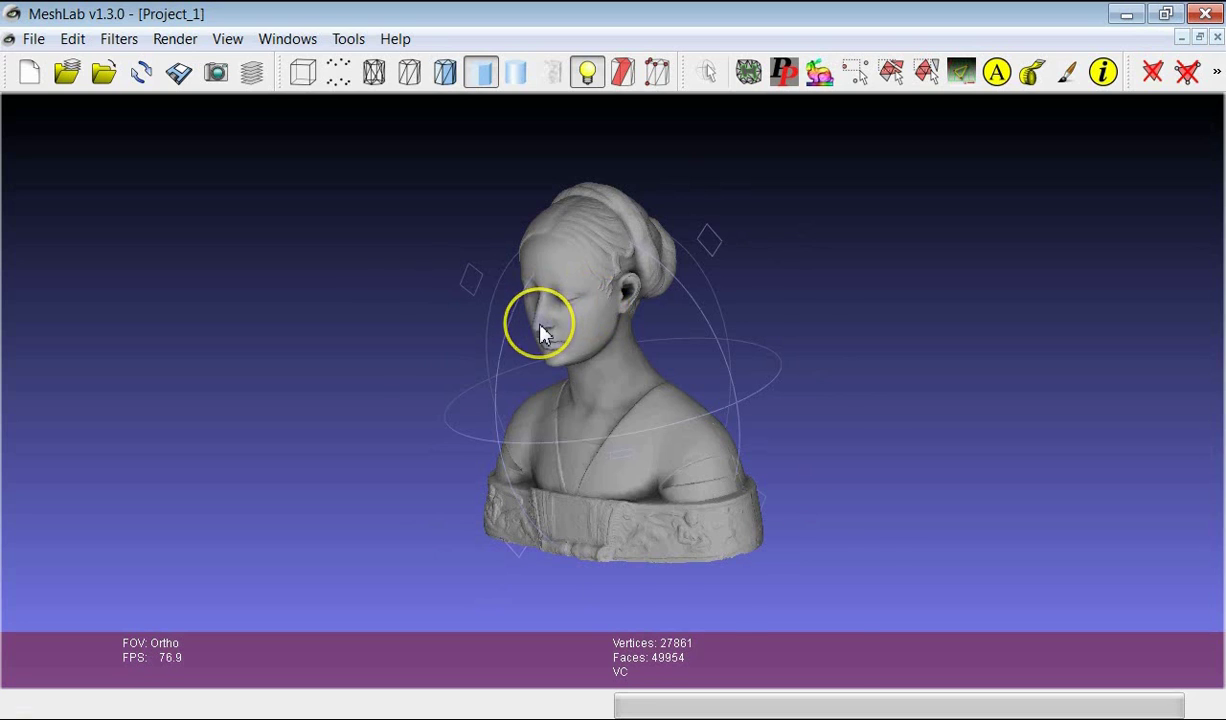
- Pan the bust right and down, re-centre on its lips, and rotate to side profile and back
middle_click_drag(545, 328, 638, 418)
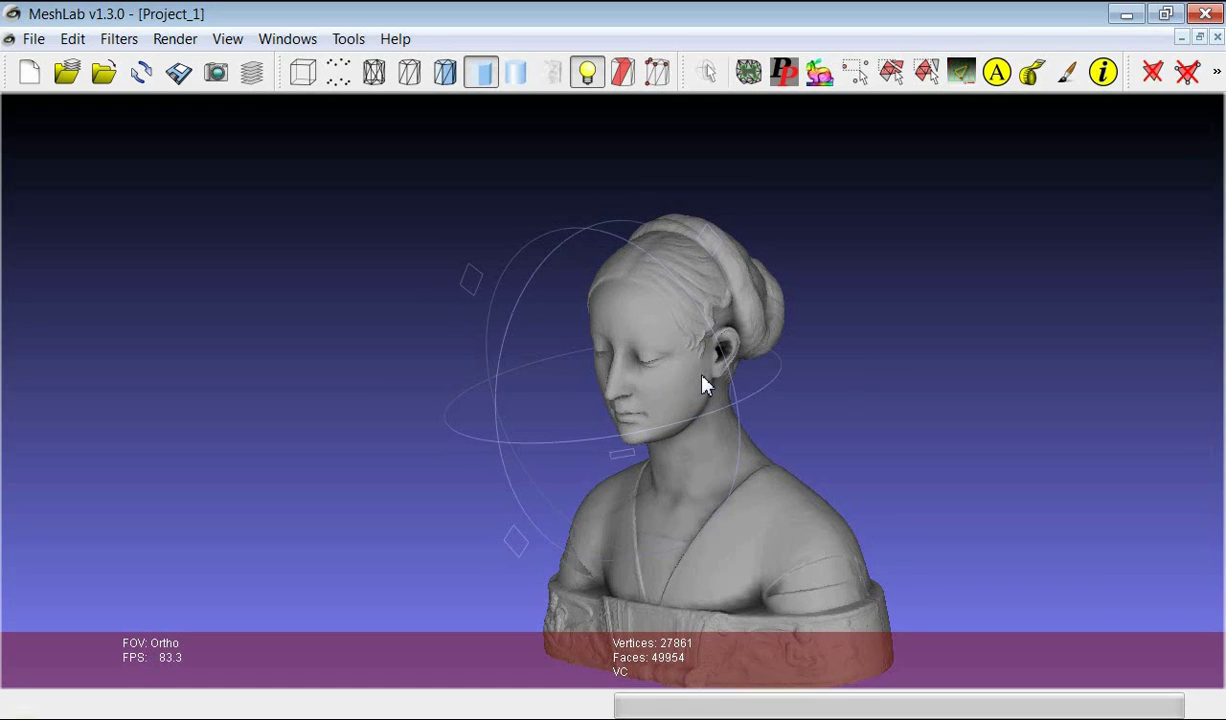
double_click(627, 406)
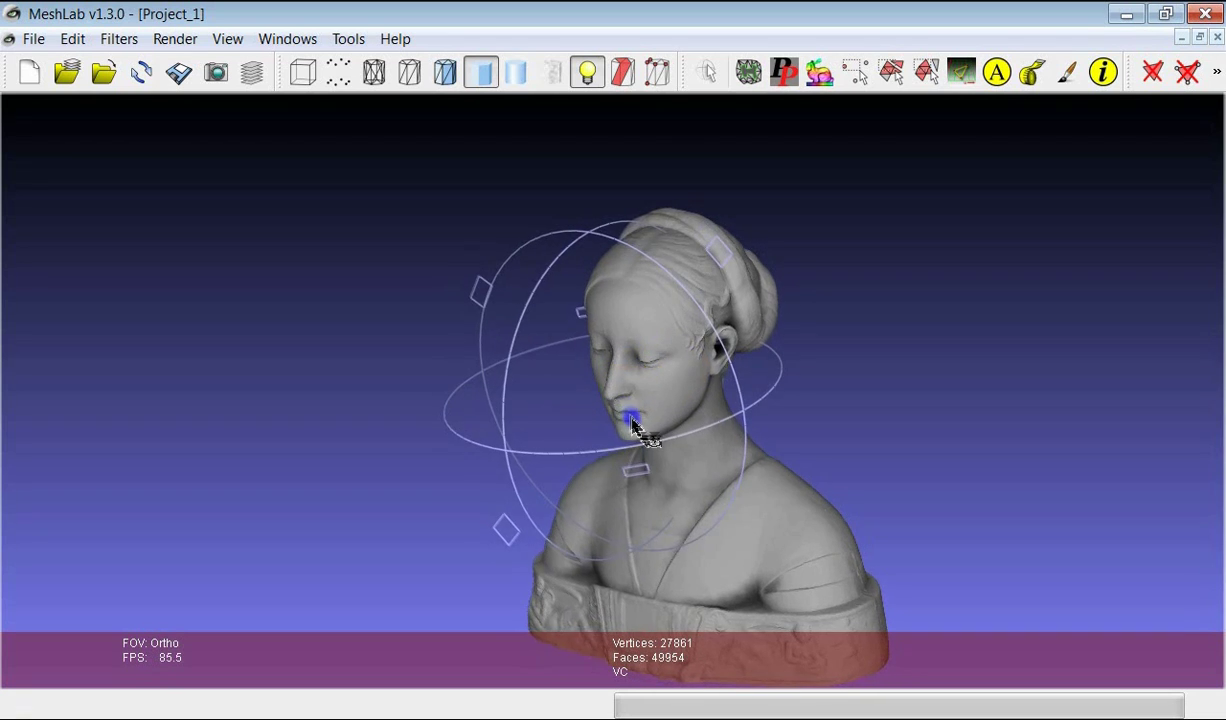
left_click_drag(632, 424, 527, 390)
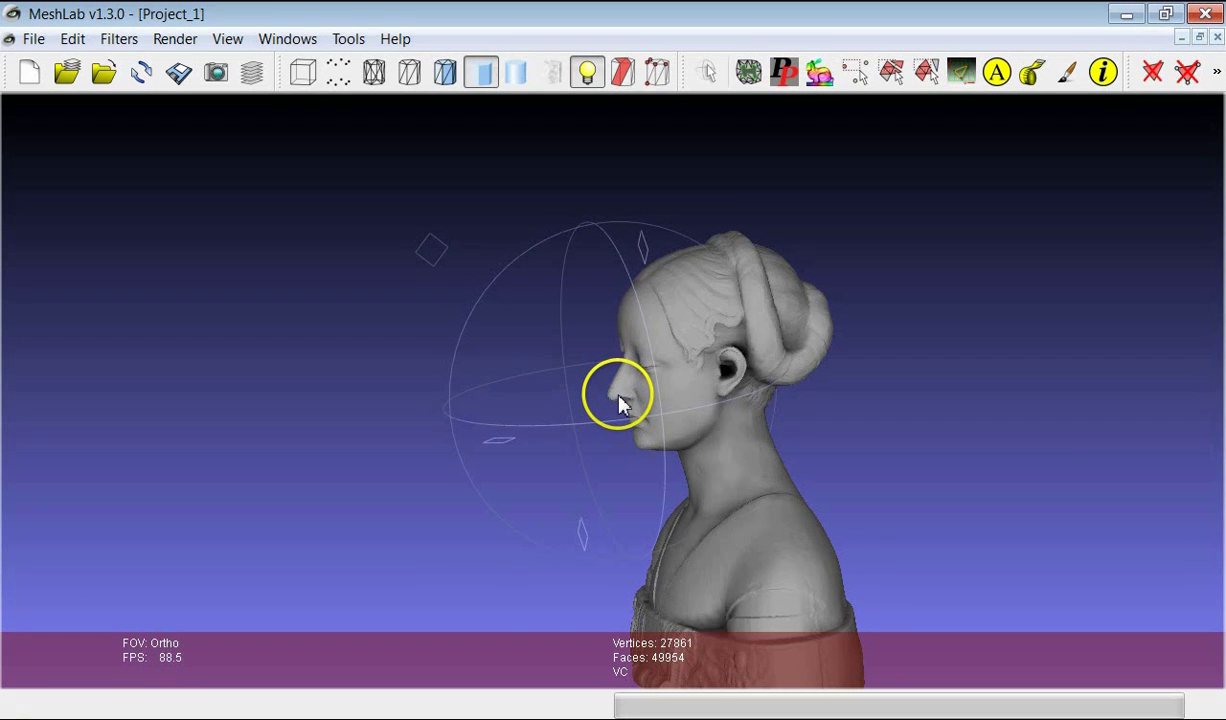
left_click_drag(630, 416, 851, 419)
- Re-centre the view on the head and tumble the bust to look at it from above
double_click(632, 246)
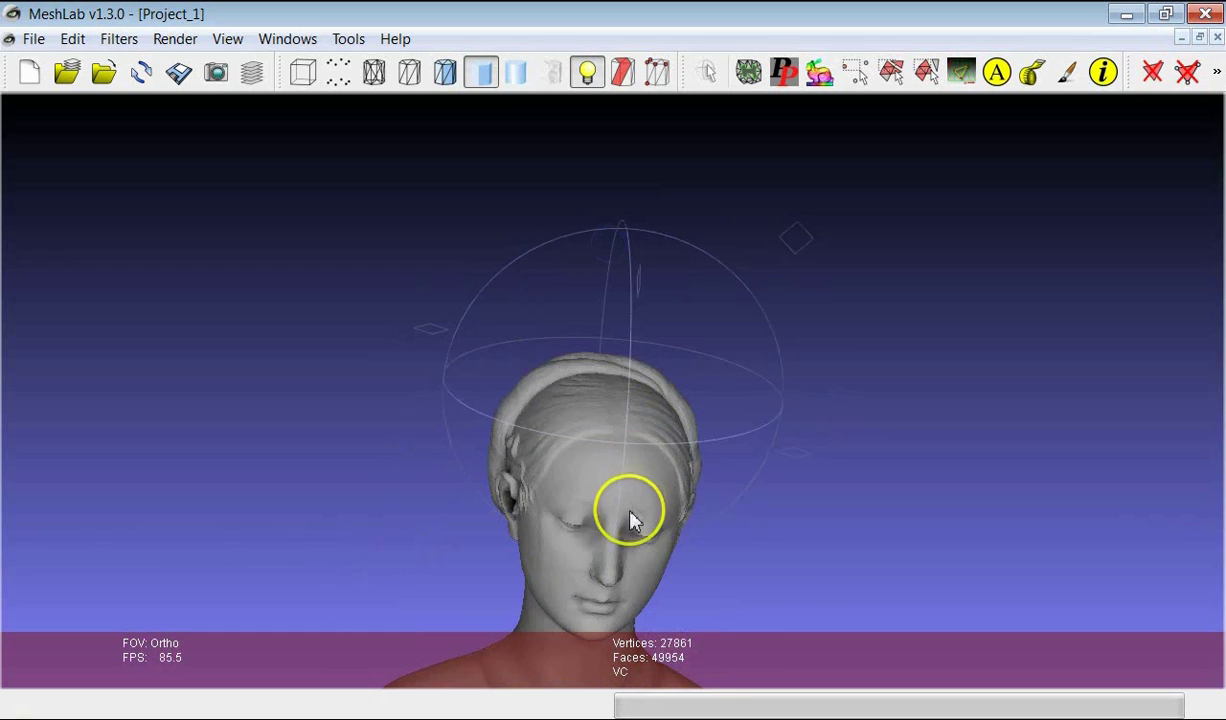
left_click_drag(630, 520, 958, 424)
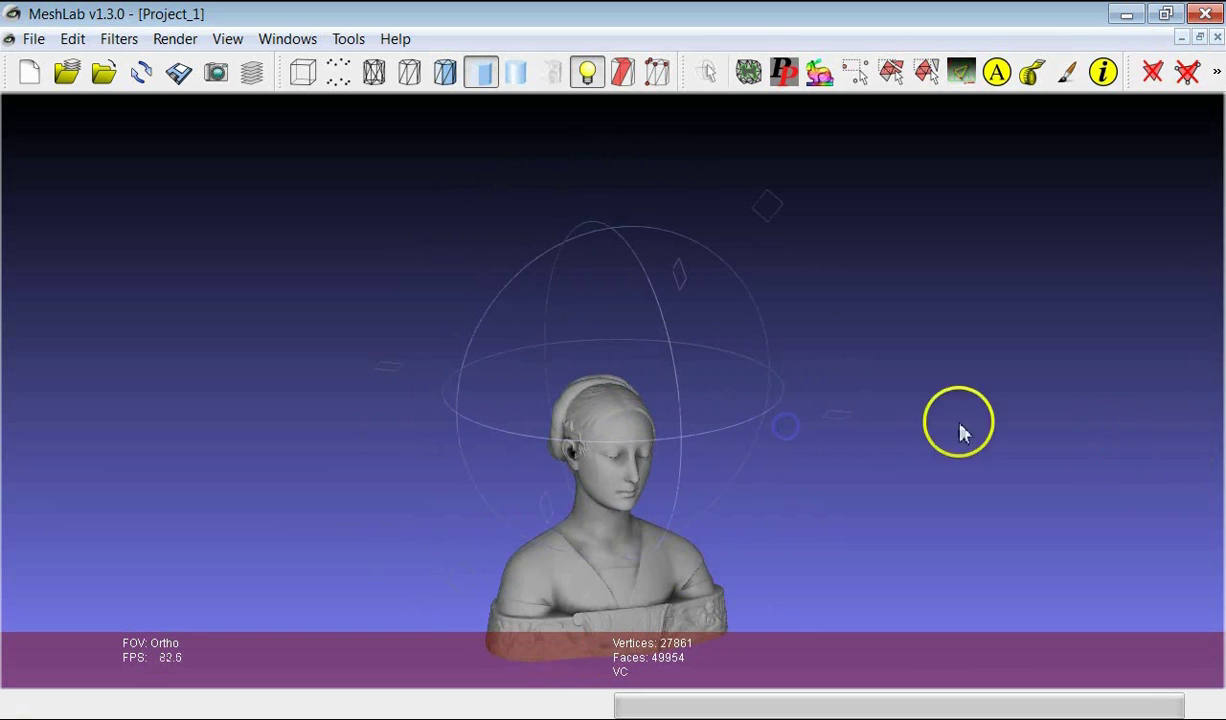
left_click_drag(616, 397, 577, 420)
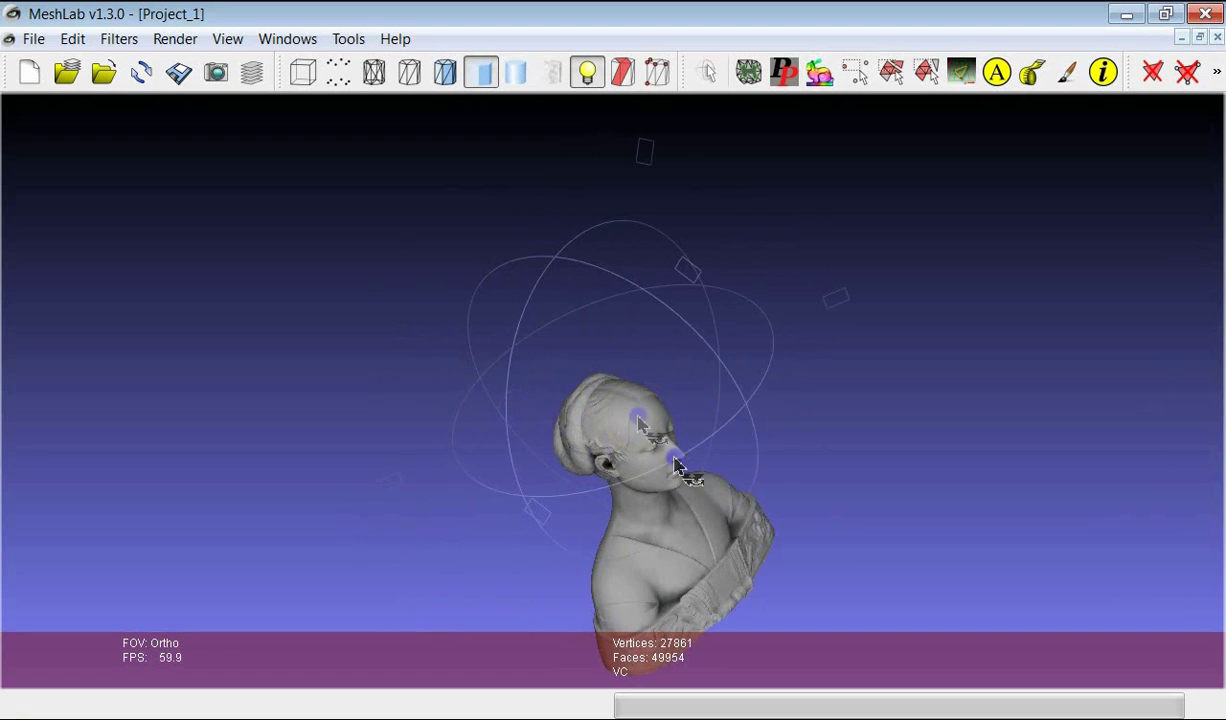
mouse_move(675, 462)
left_mouse_down()
mouse_move(698, 493)
mouse_move(684, 484)
left_mouse_up()
left_click_drag(604, 405, 568, 421)
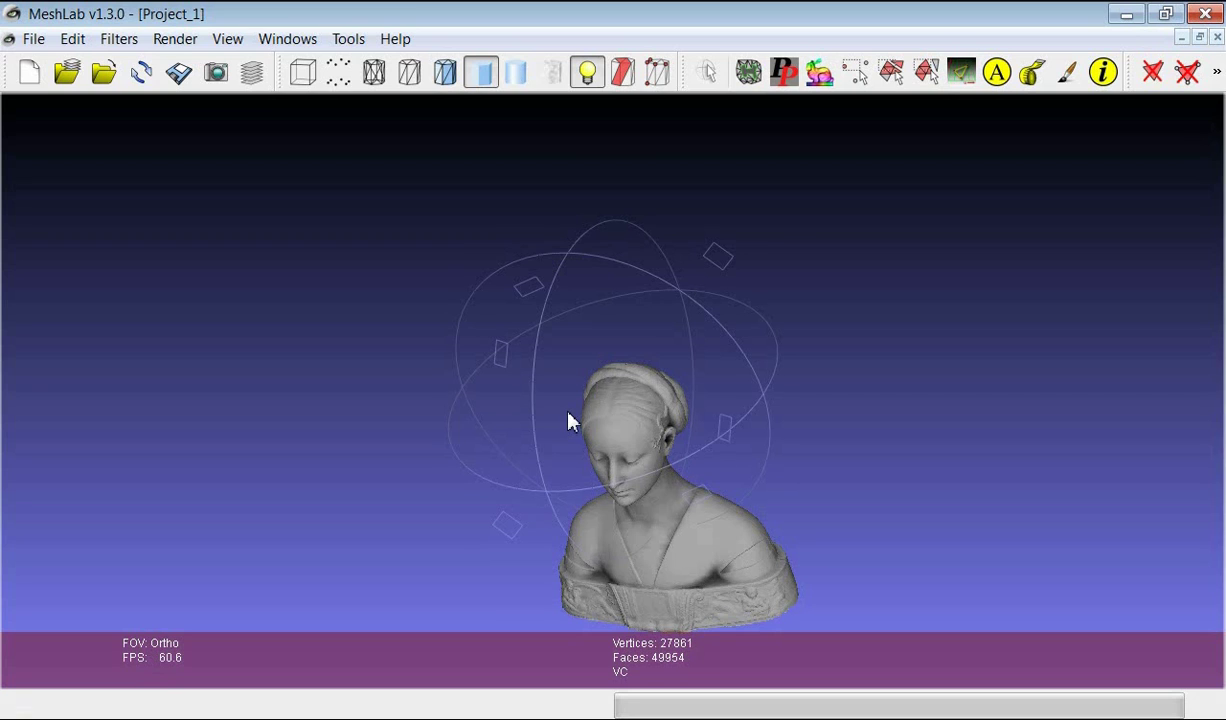
- Reset to a centred front view with Ctrl+H, then rotate the bust top-down and back to front
key("ctrl+h")
left_click_drag(604, 401, 630, 495)
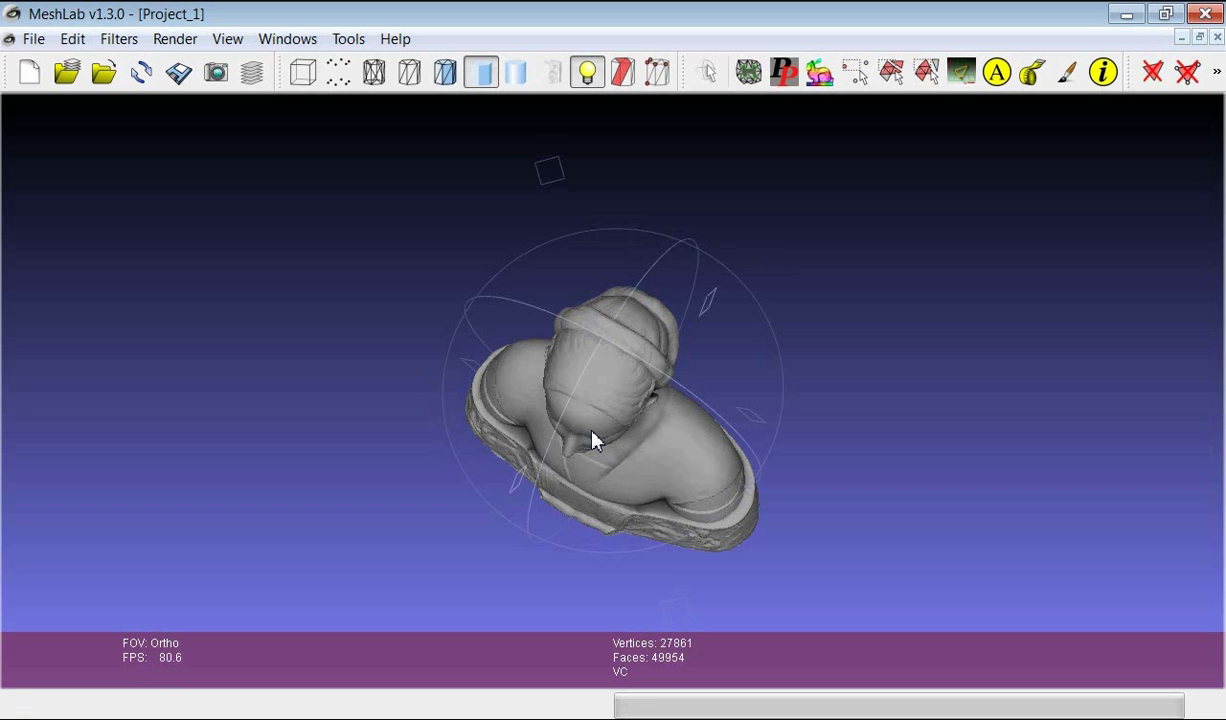
left_click_drag(593, 440, 657, 454)
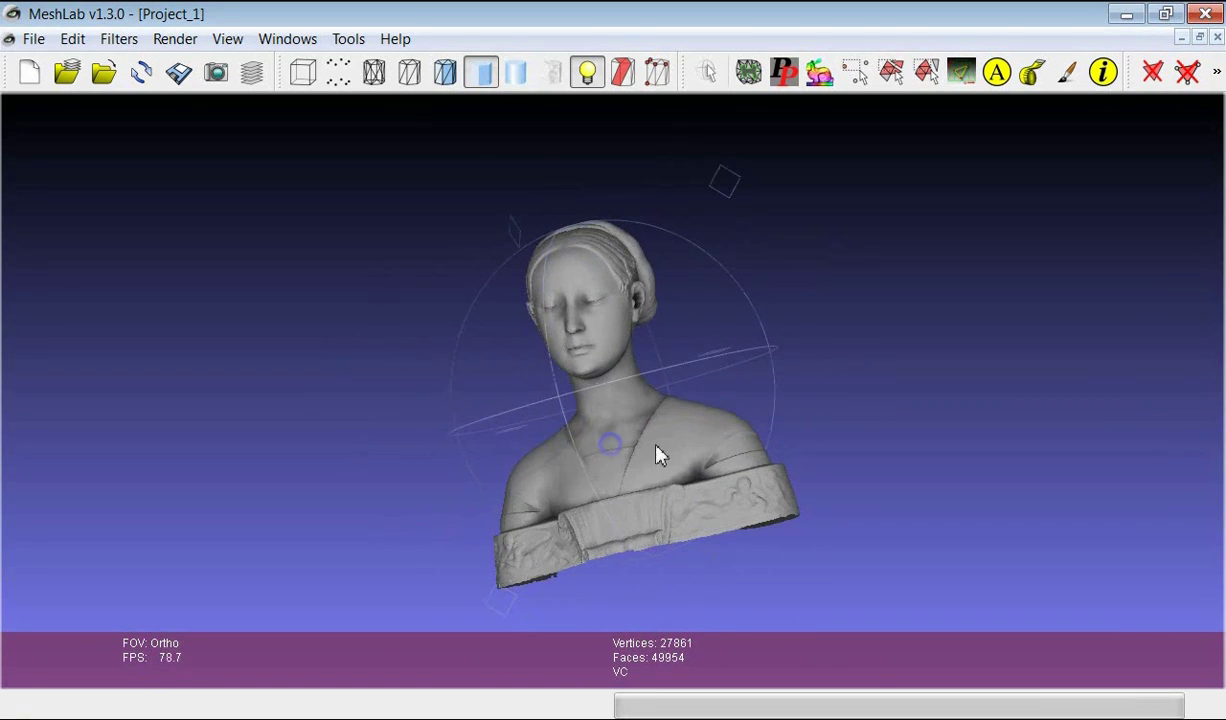
- Turn on the on-screen quick help overlay and rotate the bust toward a profile view
left_click(397, 40)
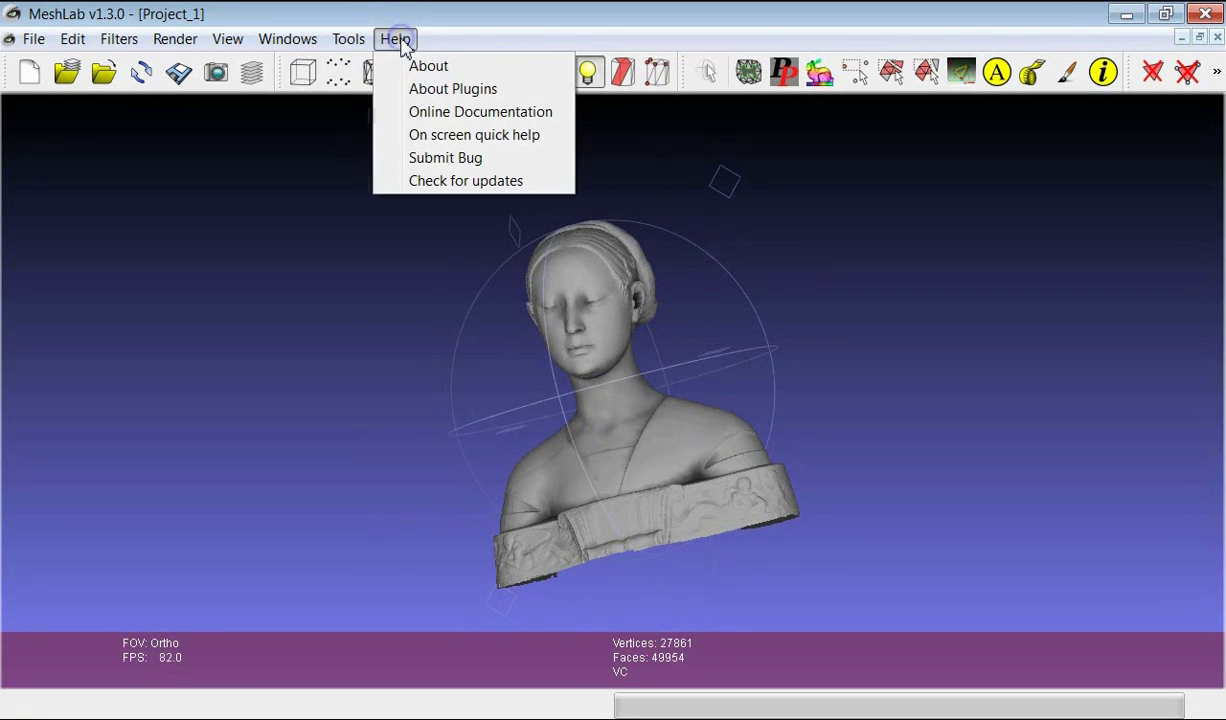
left_click(447, 146)
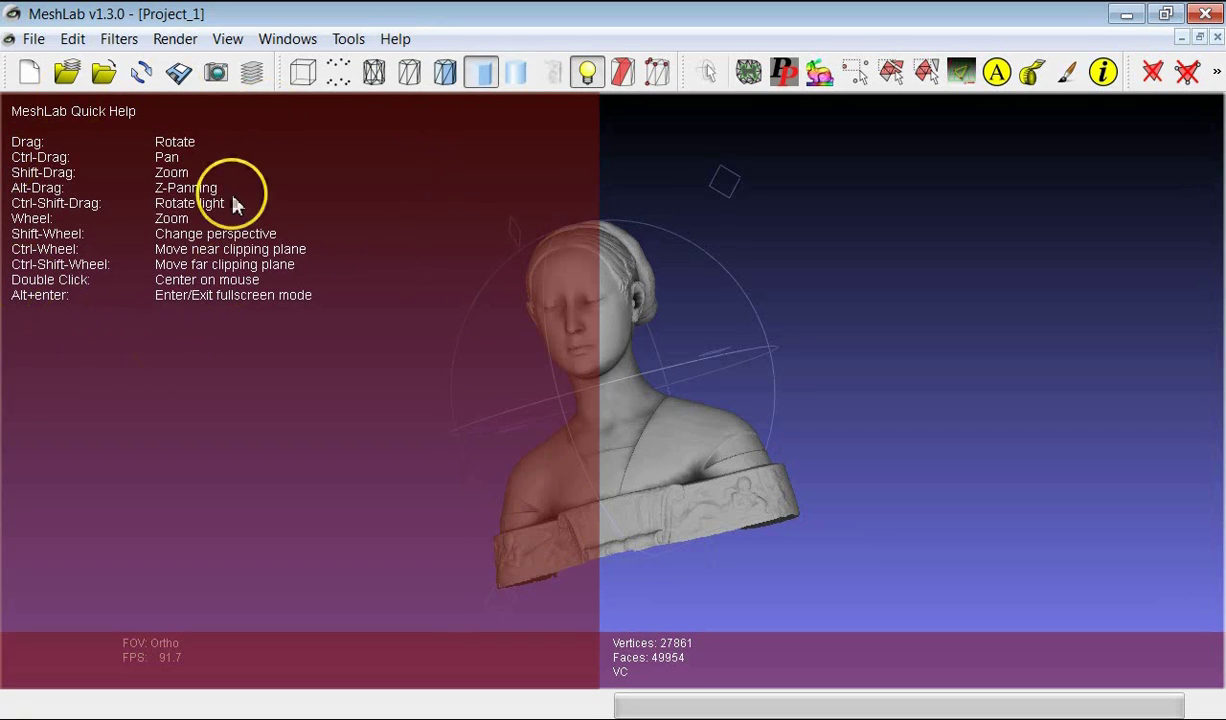
left_click(676, 460)
left_click_drag(676, 460, 276, 359)
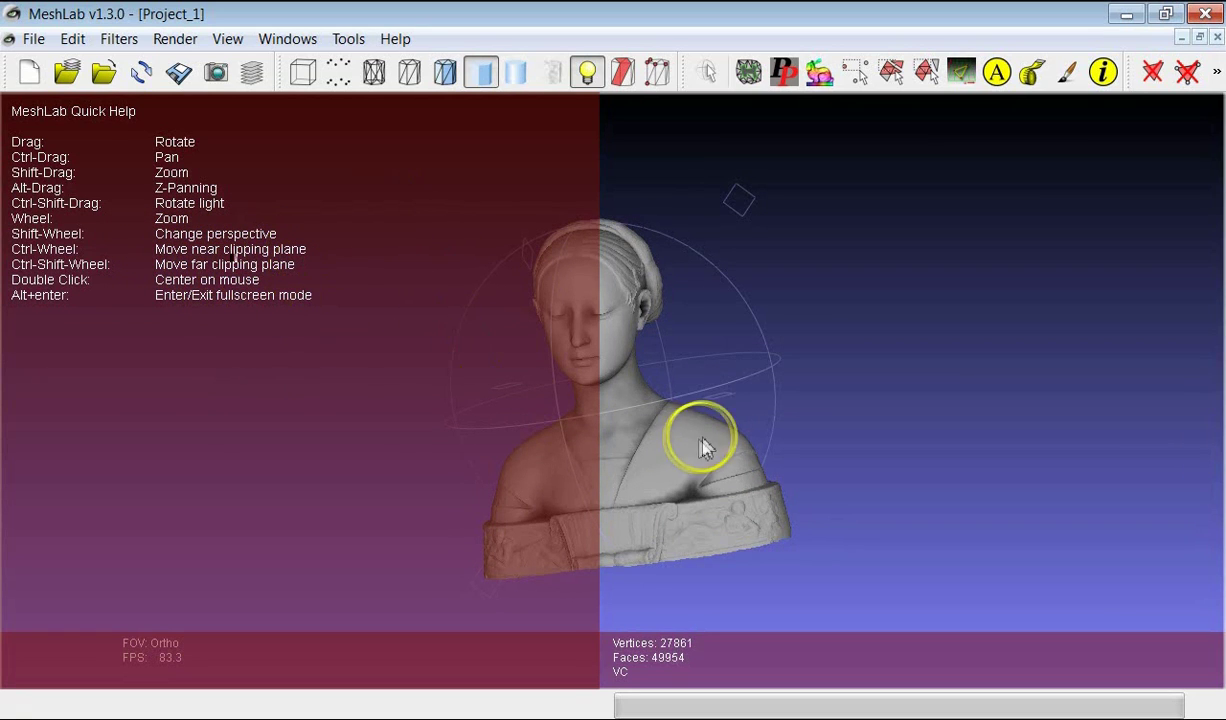
left_click_drag(665, 470, 515, 378)
left_click_drag(391, 326, 665, 375)
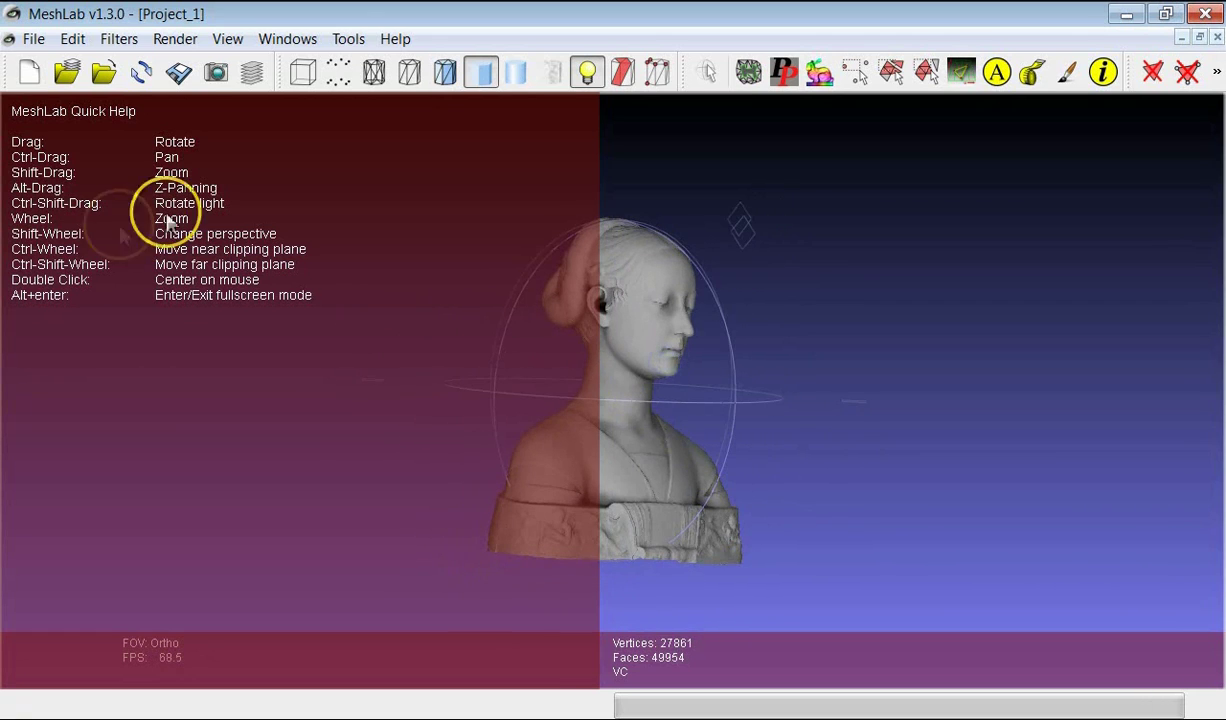
- Turn the quick help overlay off and rotate the bust to a left-facing profile
left_click(395, 40)
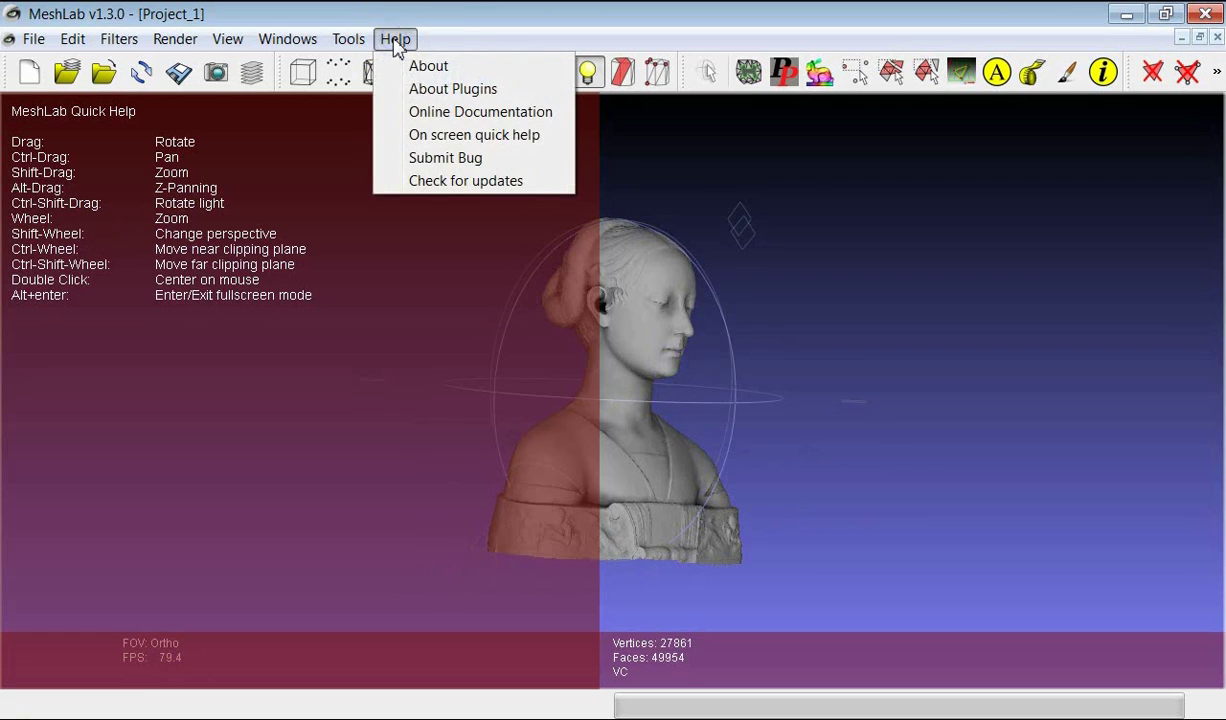
left_click(421, 136)
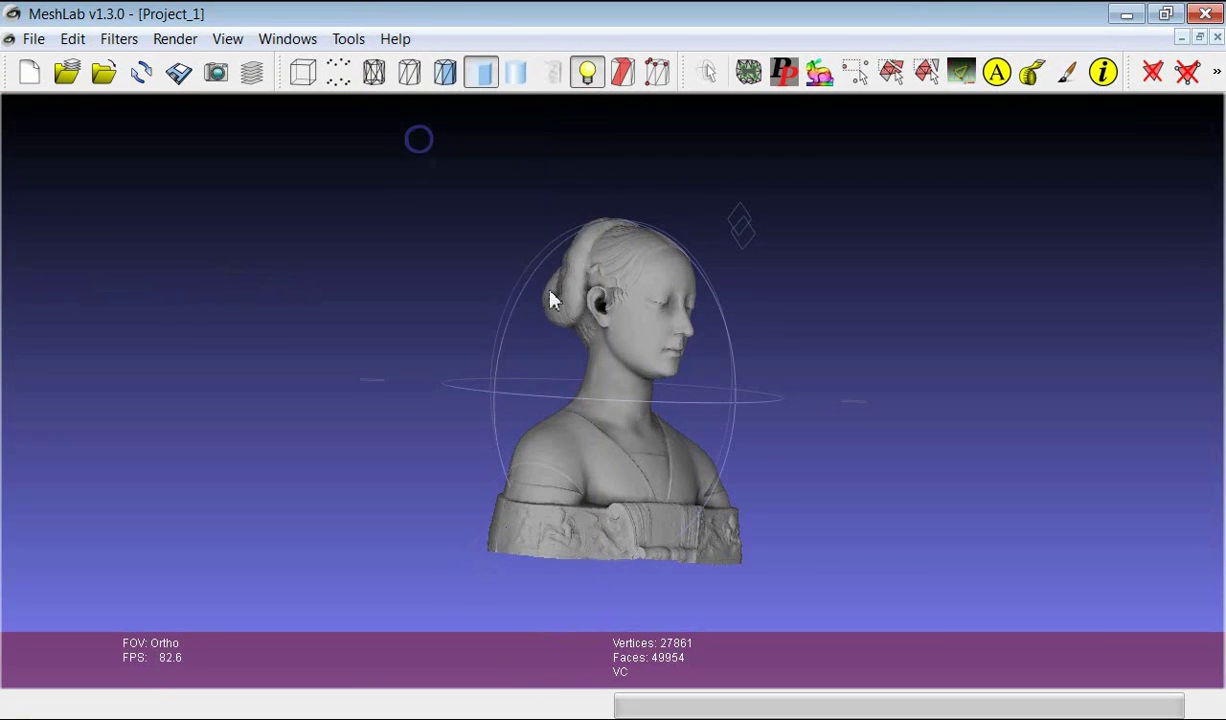
left_click_drag(579, 365, 590, 427)
left_click(238, 594)
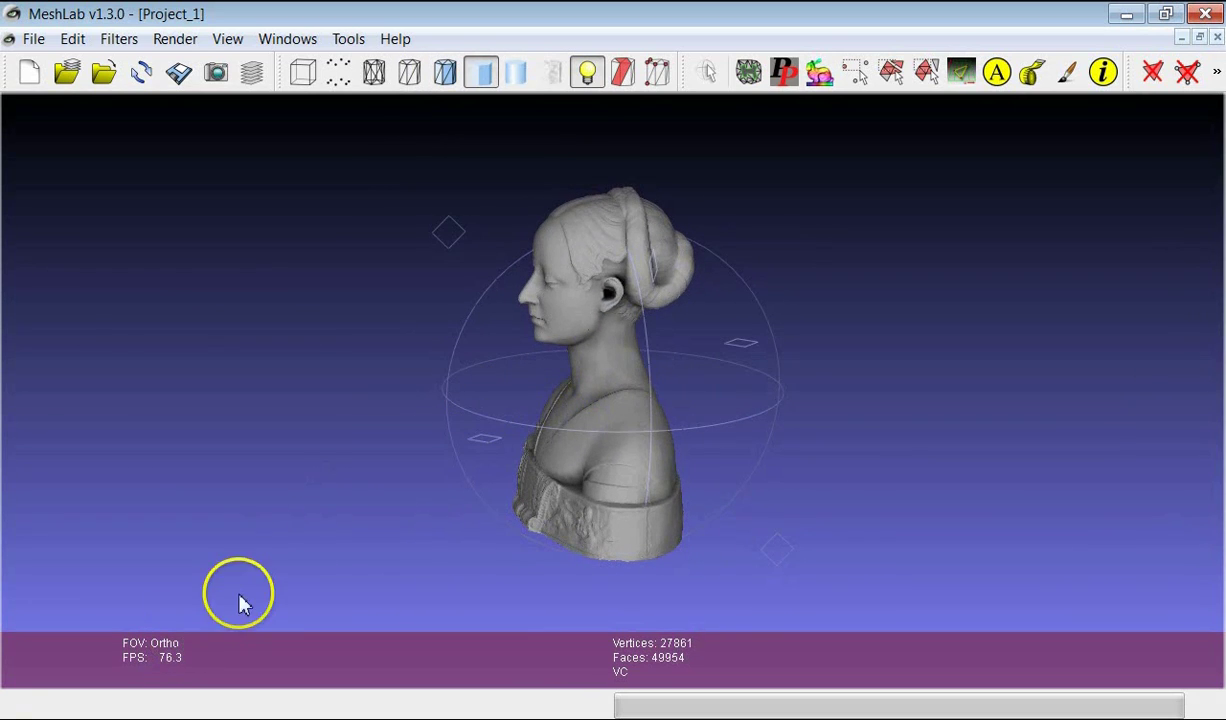